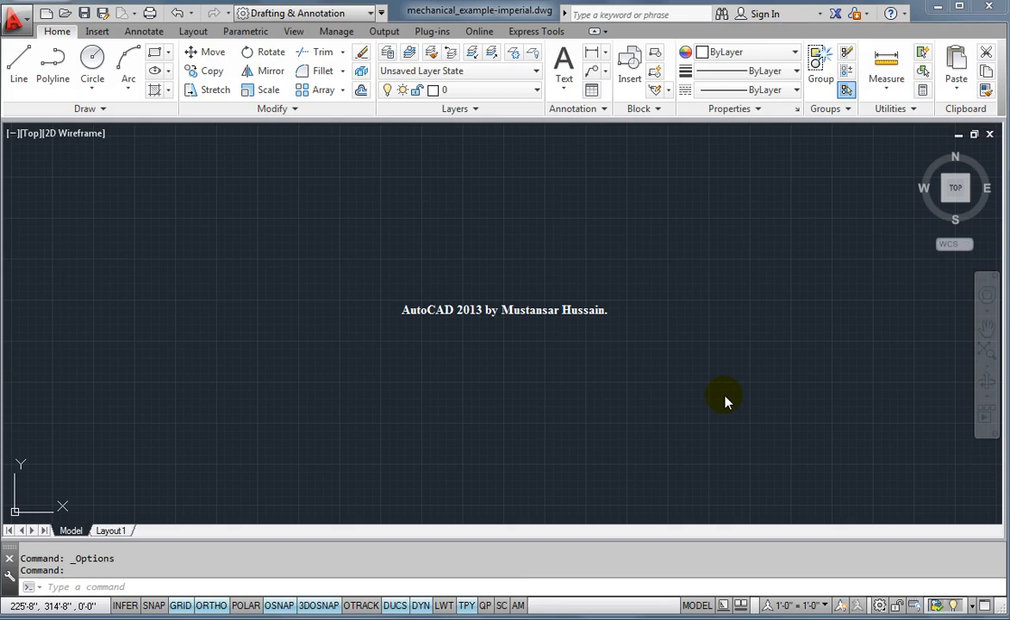
- Open the Options dialog and look through its settings pages, from Display and Open and Save to 3D Modeling and Selection
left_click(19, 21)
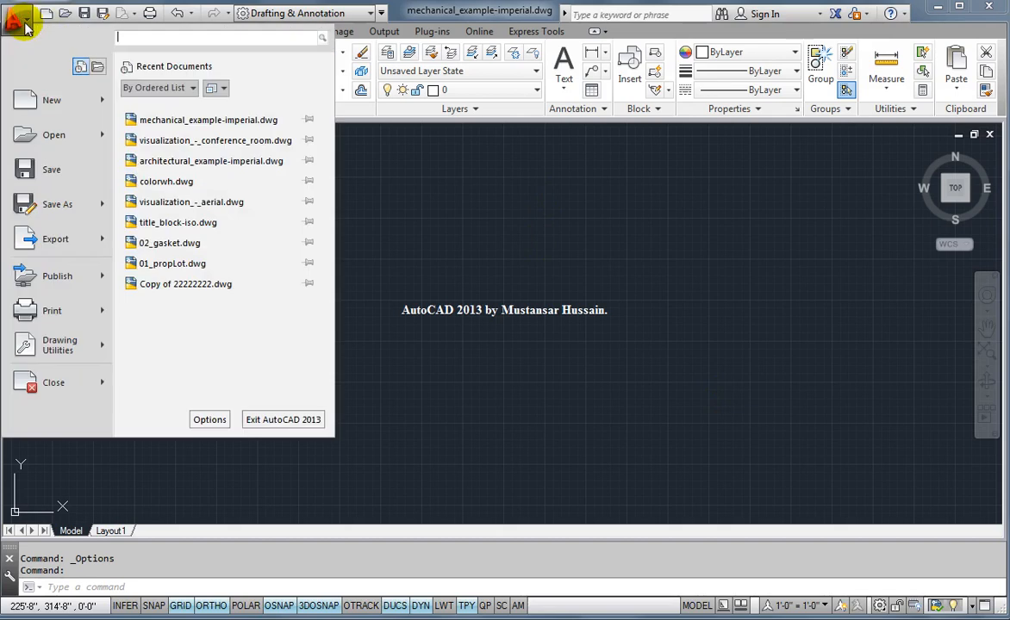
left_click(205, 423)
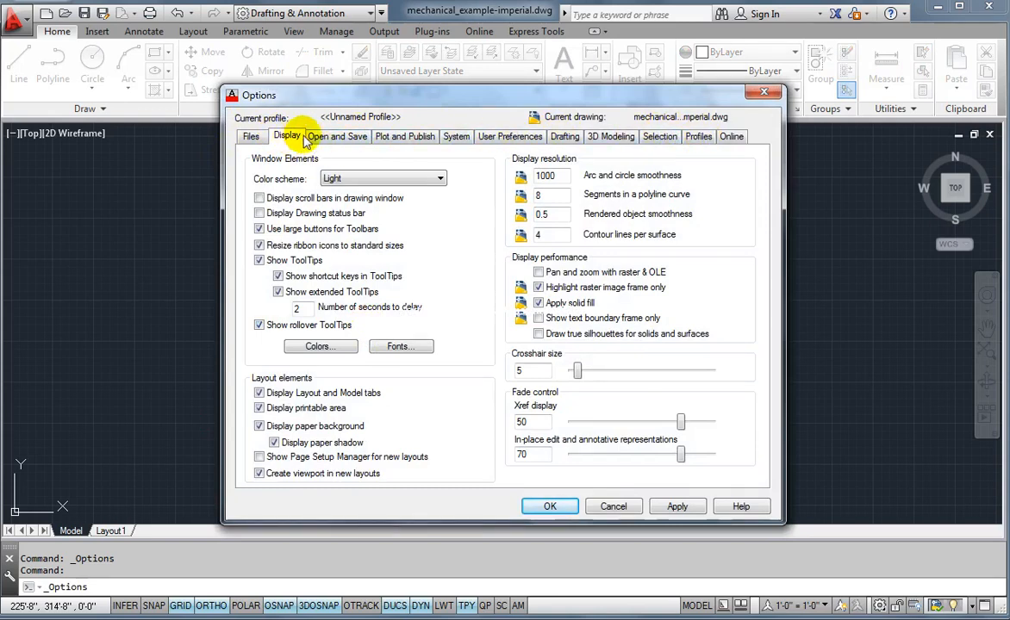
left_click(335, 135)
left_click(385, 138)
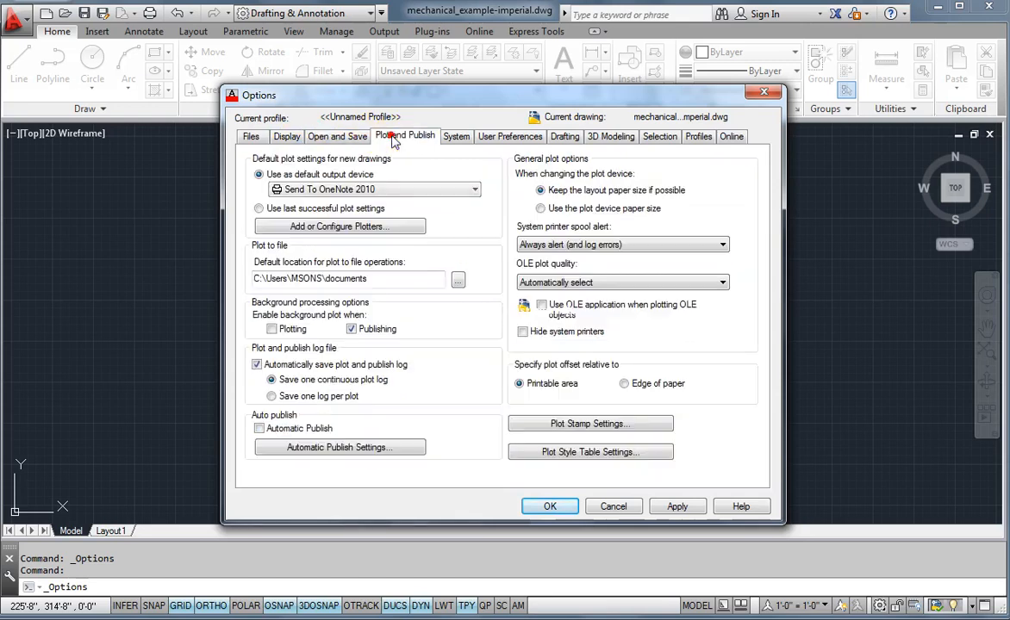
left_click(459, 137)
left_click(495, 136)
left_click(565, 136)
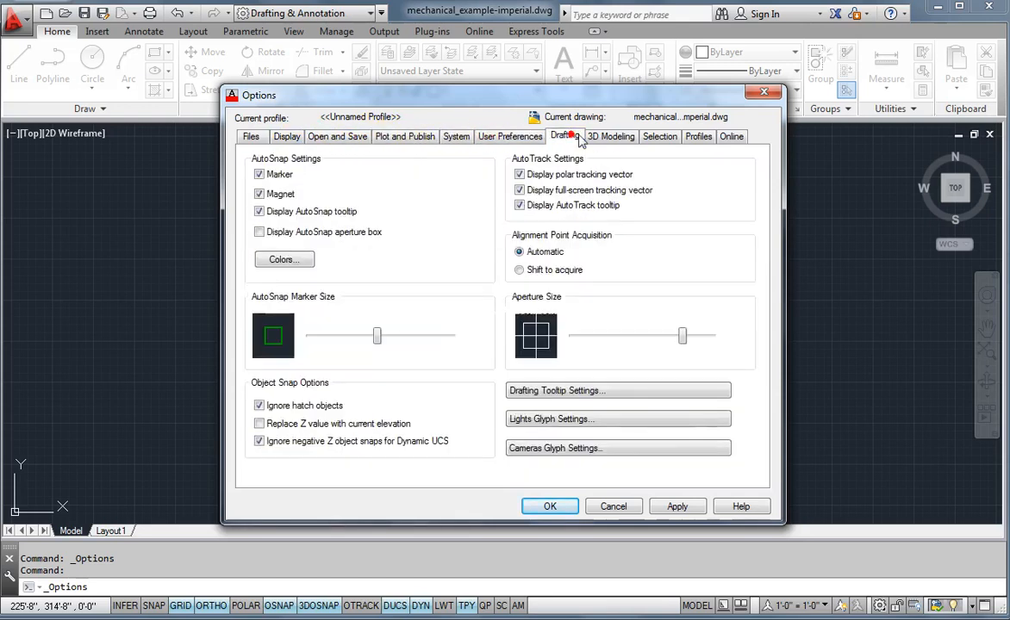
left_click(610, 136)
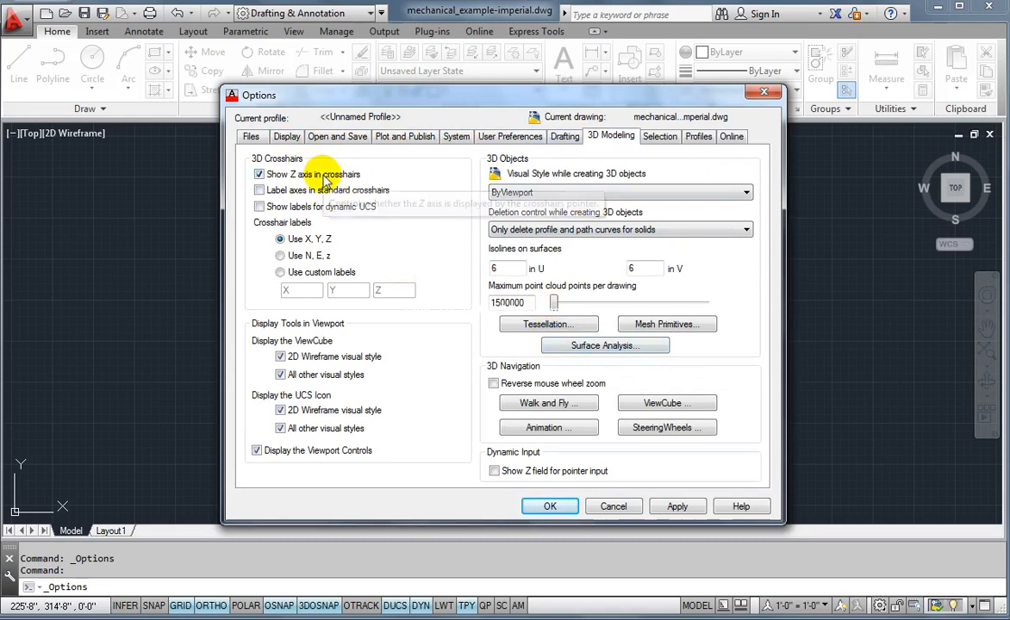
left_click(657, 136)
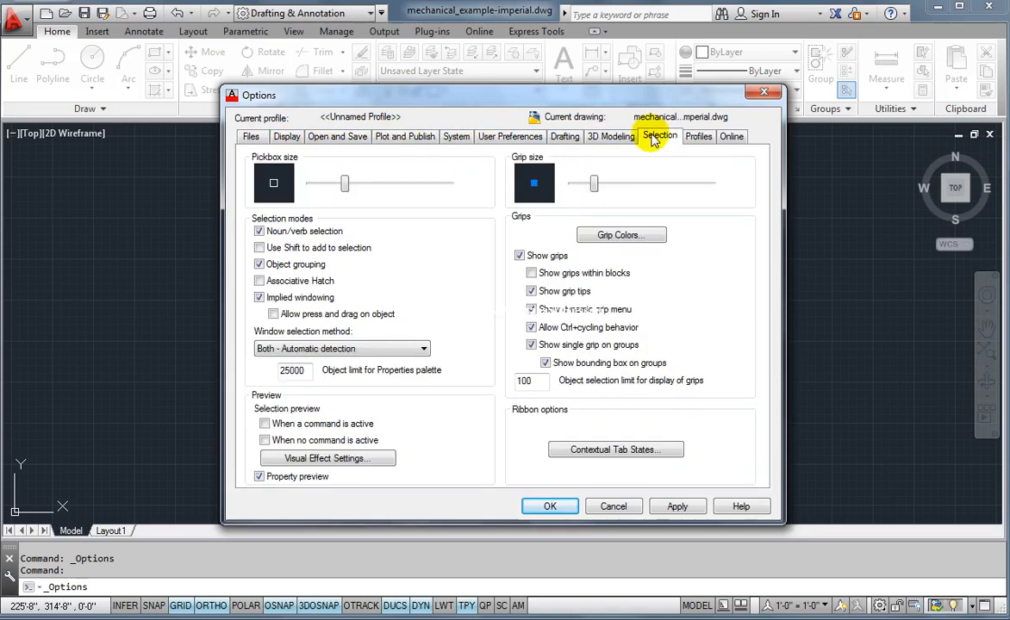
- Apply the Dark color scheme to the window elements, and switch it back to Light
left_click(284, 137)
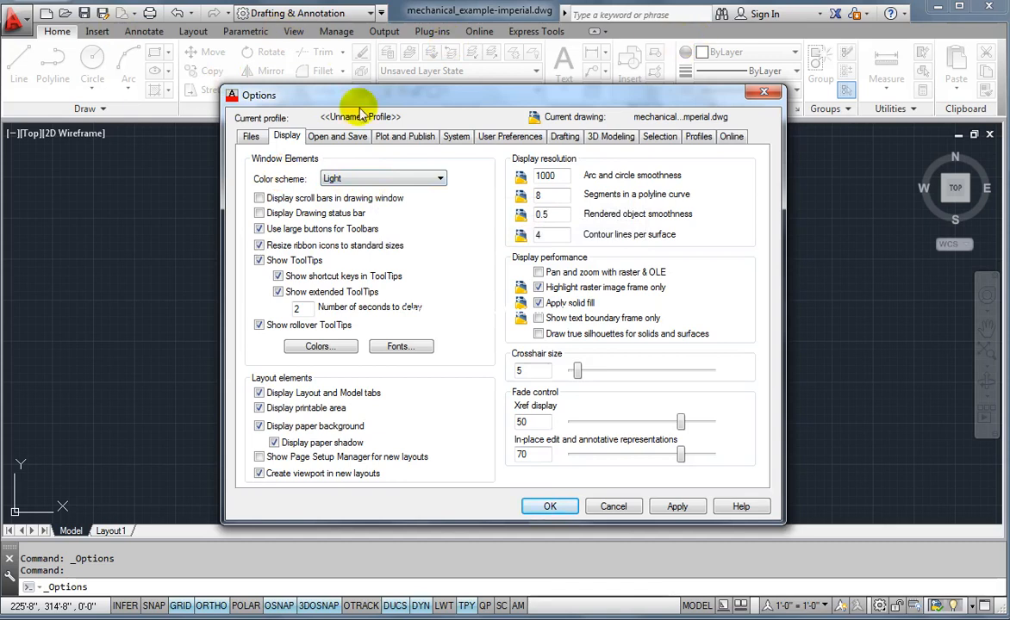
left_click(383, 179)
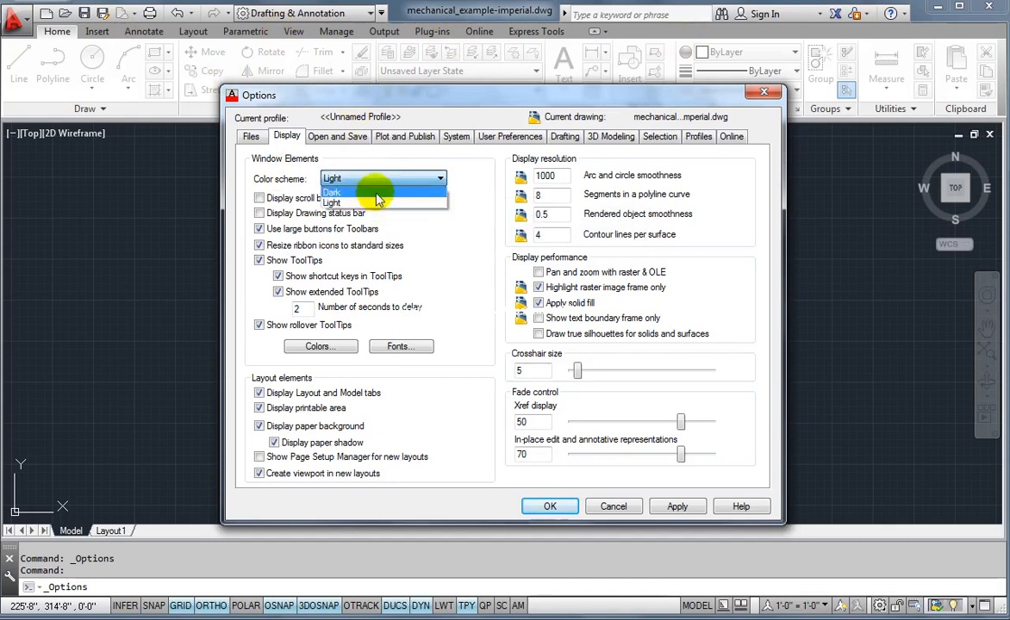
left_click(377, 194)
left_click(678, 504)
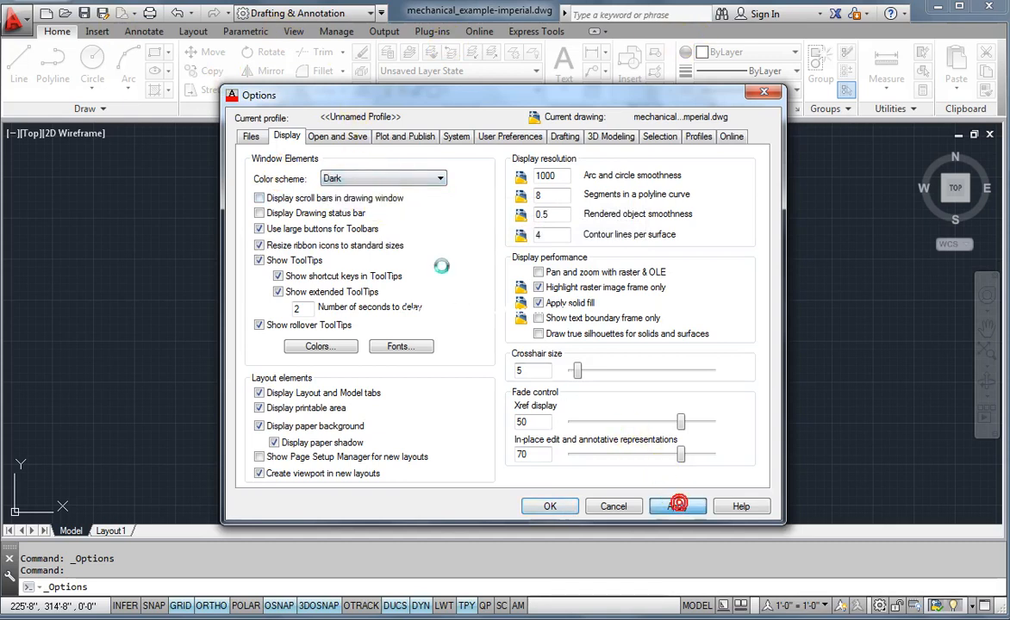
left_click(401, 178)
left_click(394, 203)
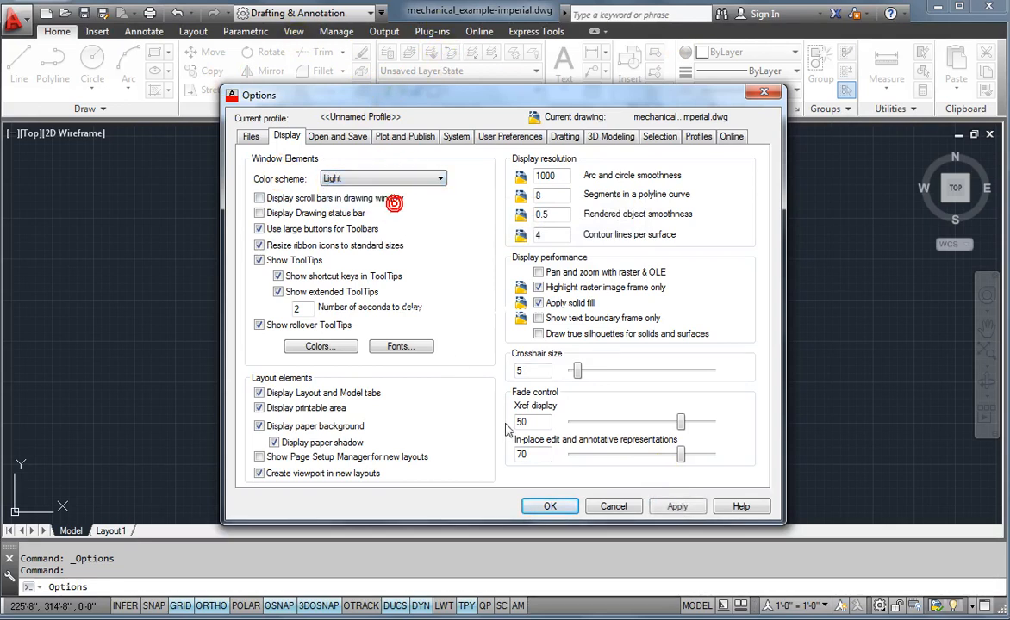
left_click(677, 506)
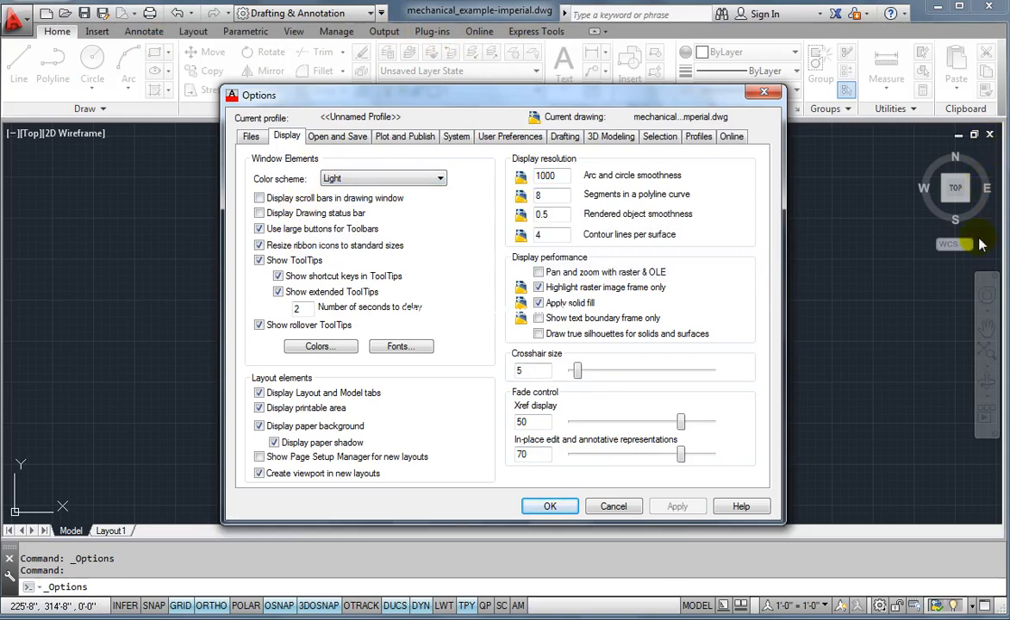
- Turn on scroll bars in the drawing window and apply, and turn them off again
left_click(259, 198)
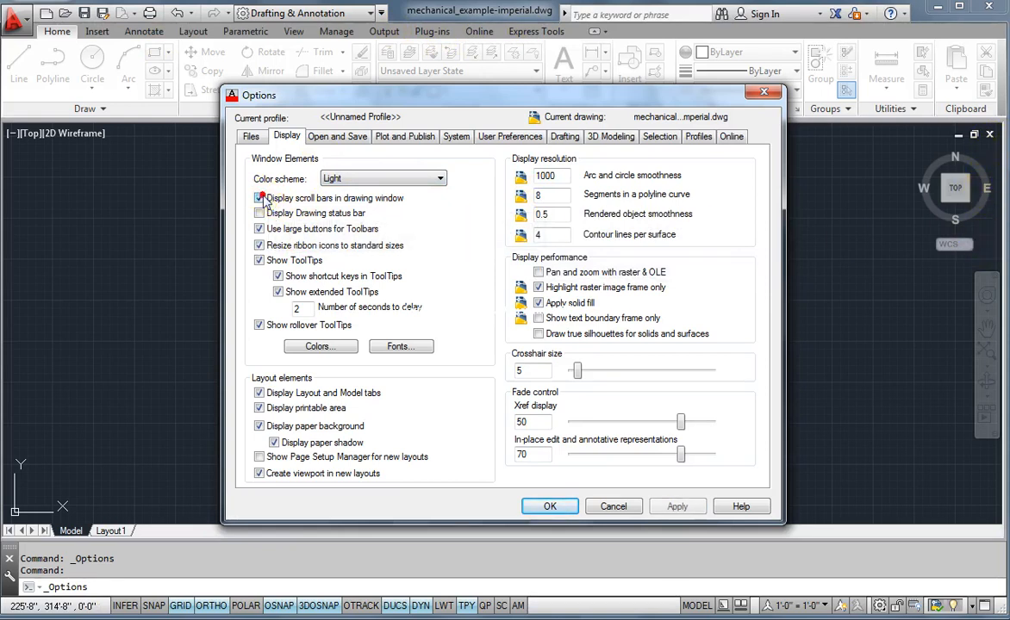
left_click(674, 507)
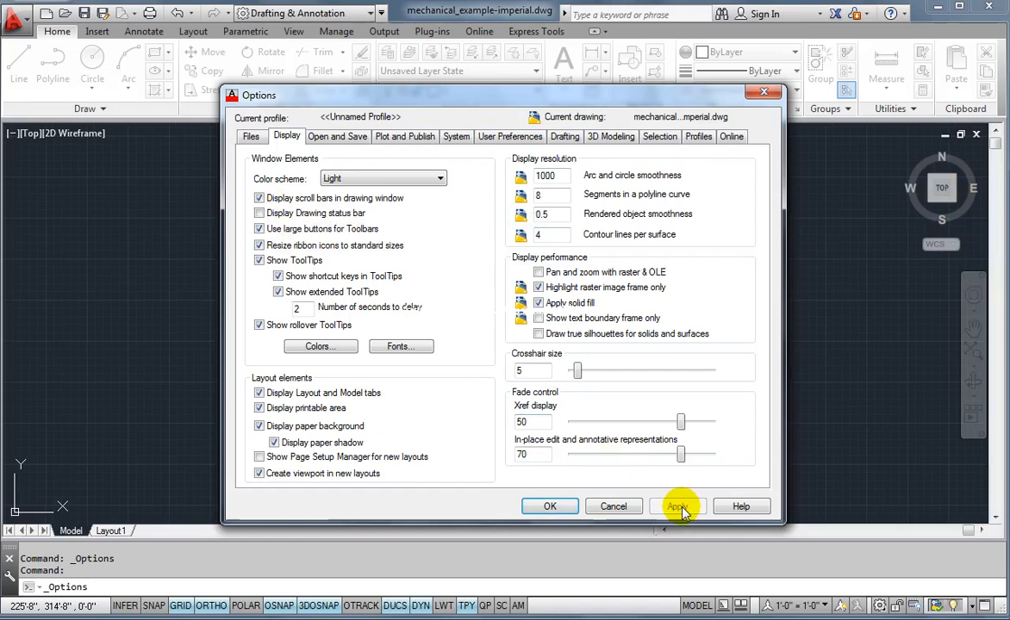
left_click(259, 198)
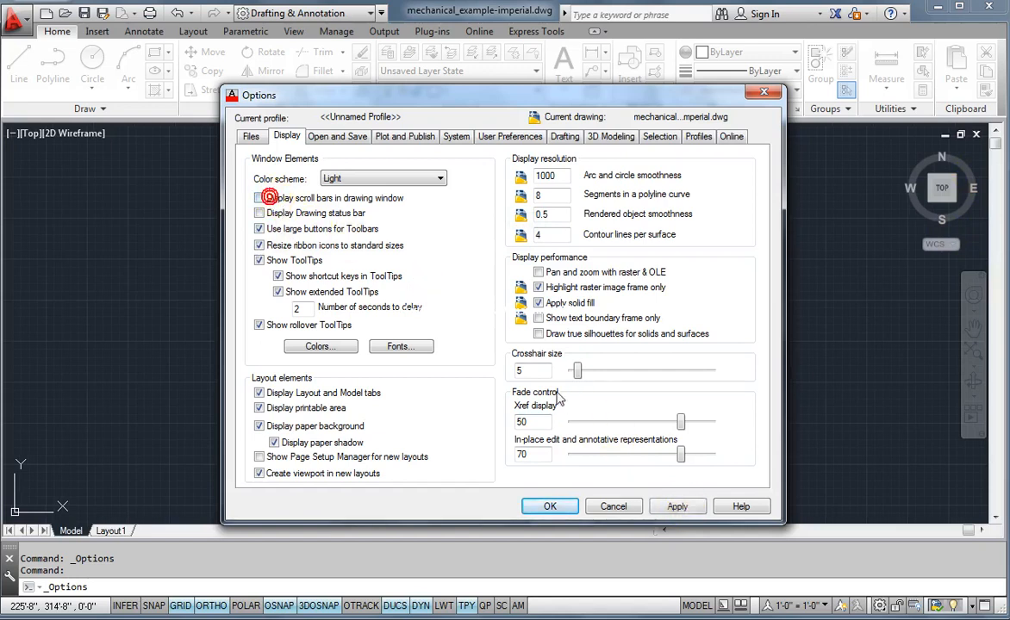
left_click(677, 507)
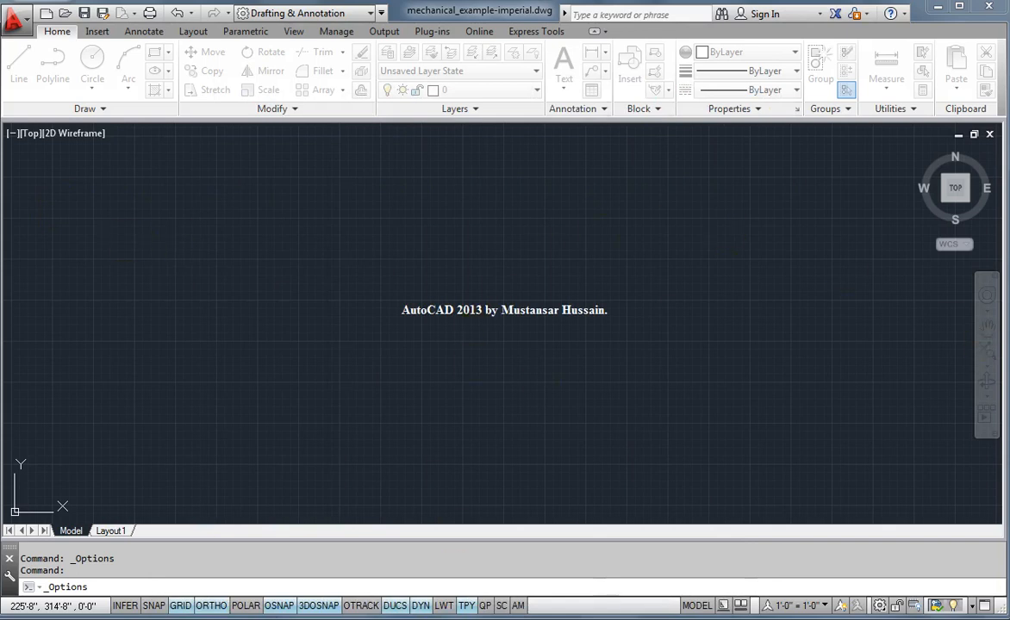
- Open the drawing window color settings and set the uniform background of 2D model space to Yellow
left_click_drag(474, 615, 476, 557)
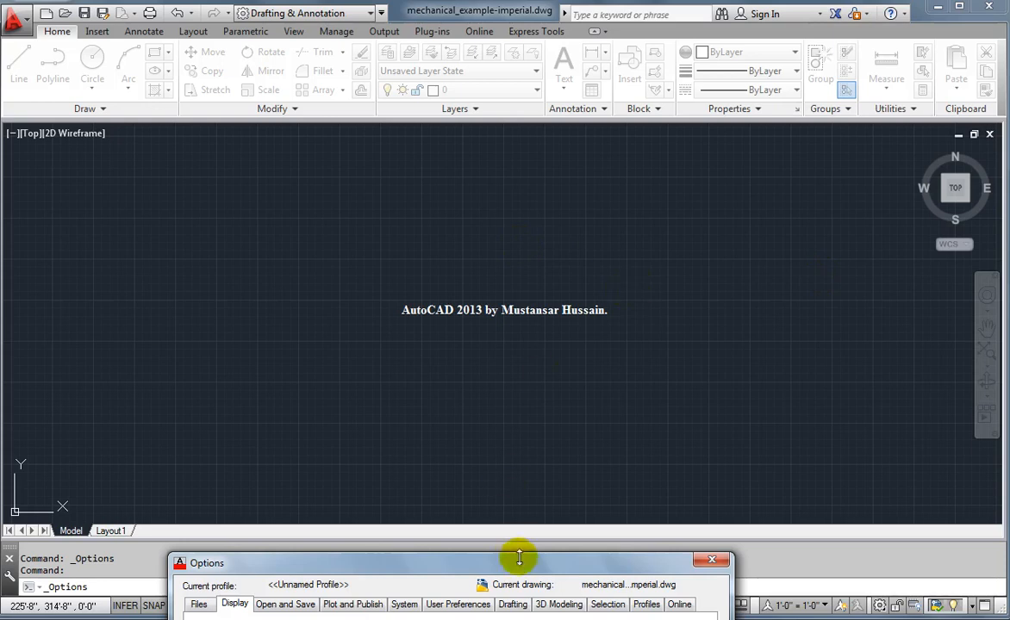
left_click_drag(525, 564, 583, 57)
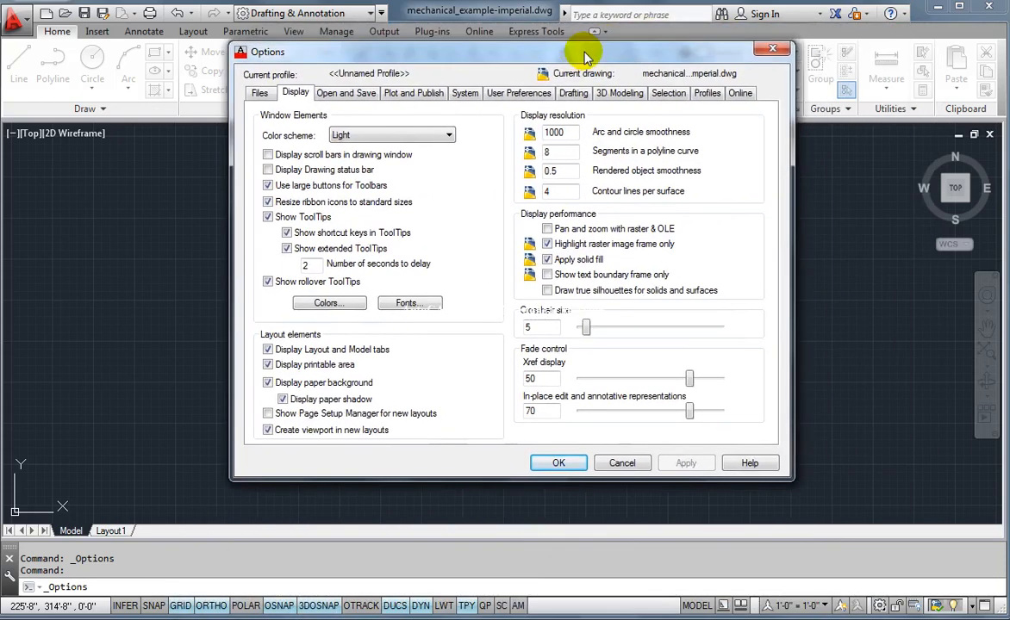
left_click(326, 304)
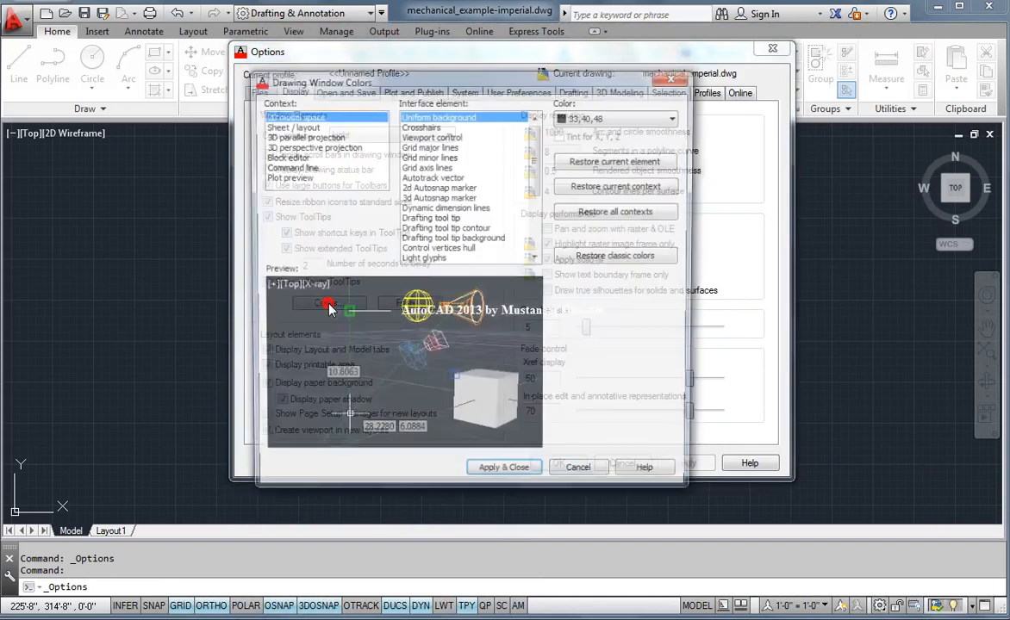
mouse_move(327, 80)
left_mouse_down()
mouse_move(387, 83)
mouse_move(401, 64)
left_mouse_up()
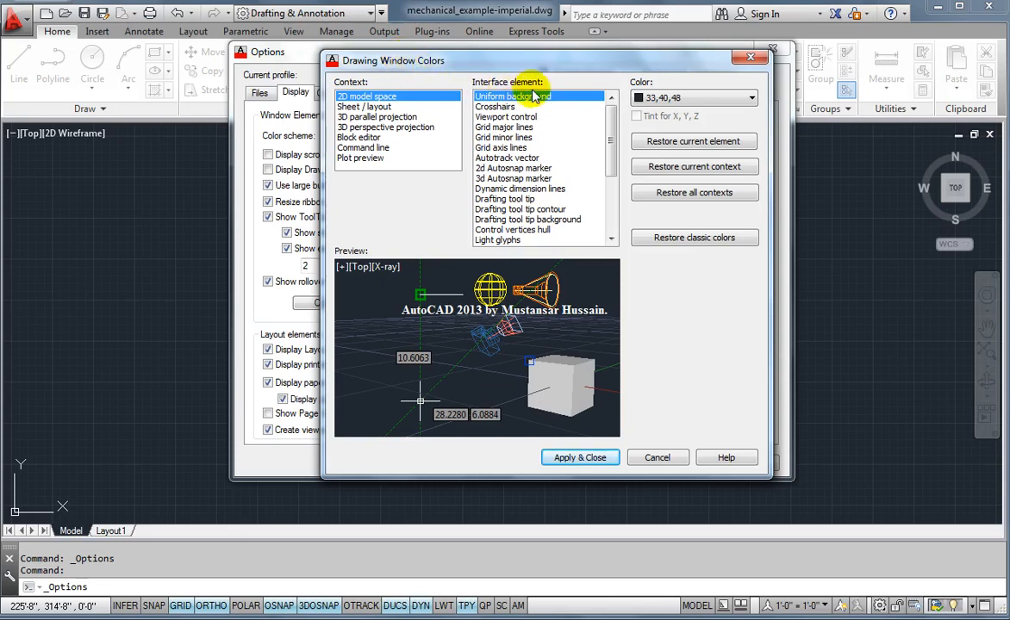
left_click(659, 99)
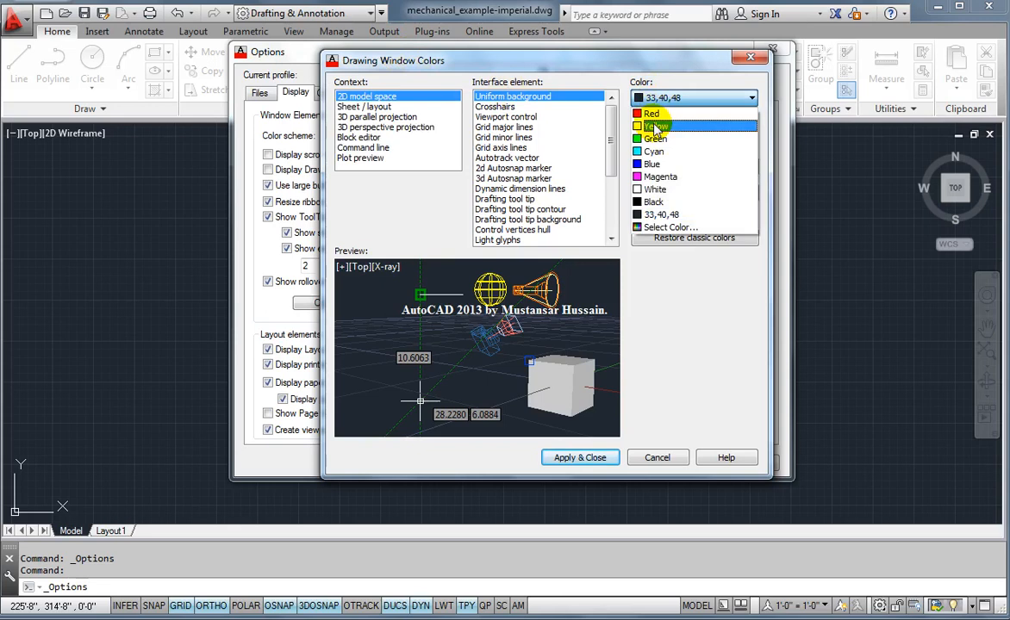
left_click(656, 128)
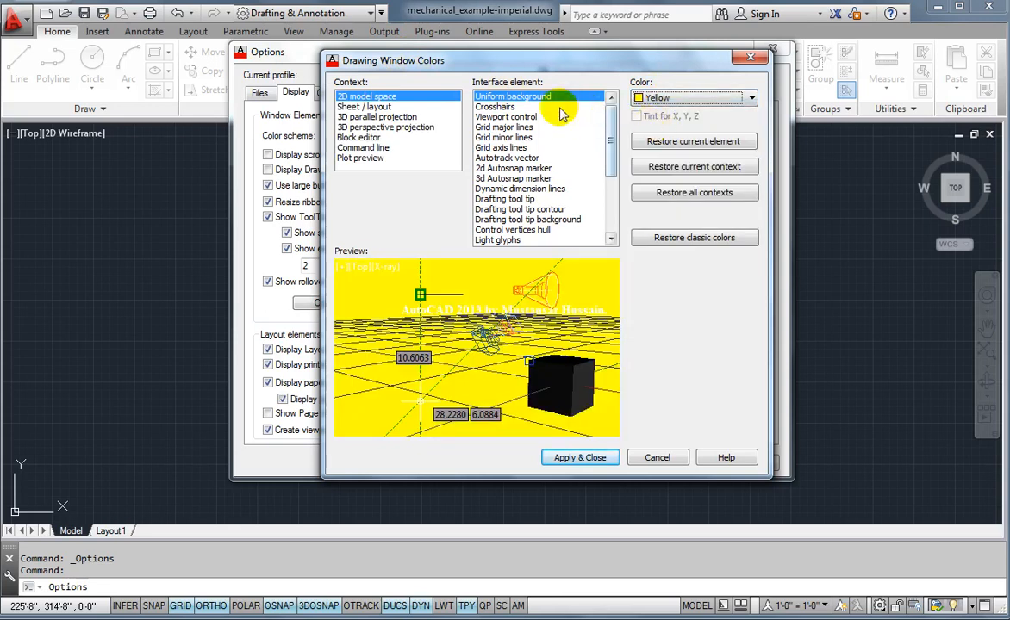
- Preview the color settings of the 3D parallel projection, Block editor and Command line contexts
mouse_move(370, 104)
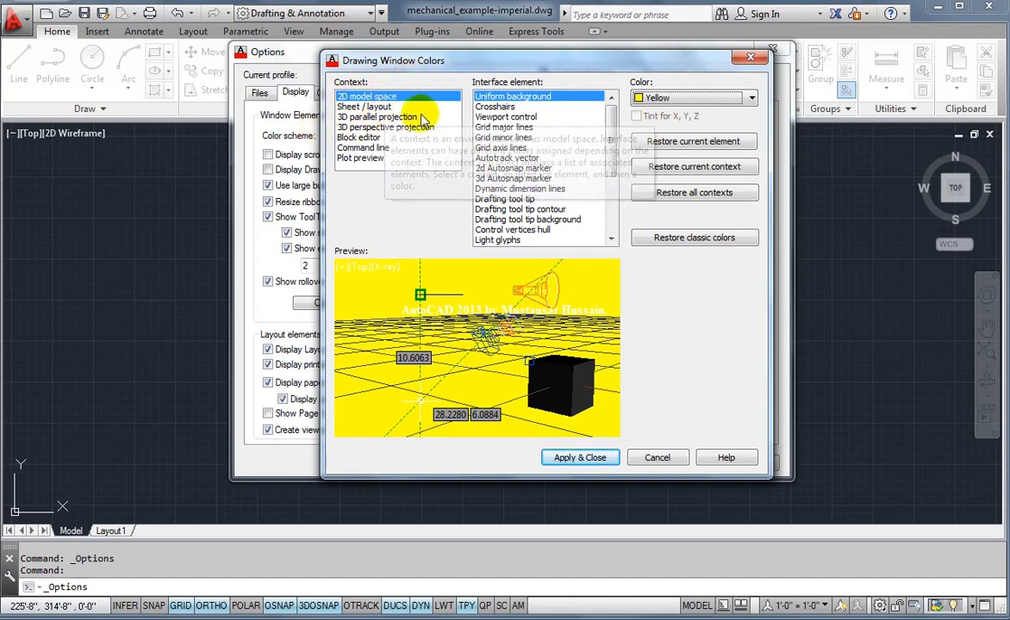
left_click(368, 118)
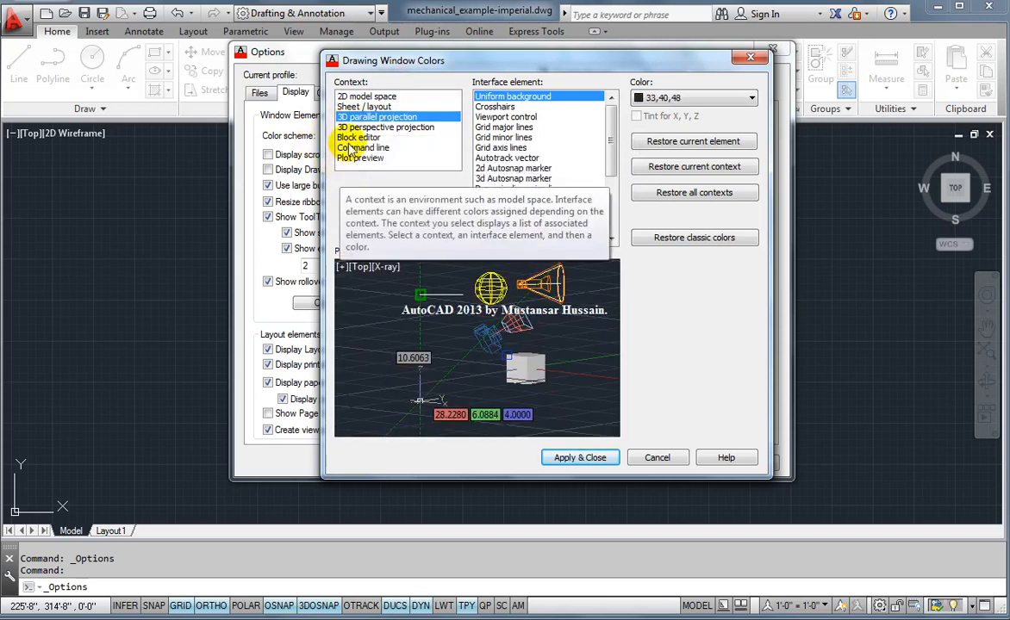
left_click(353, 139)
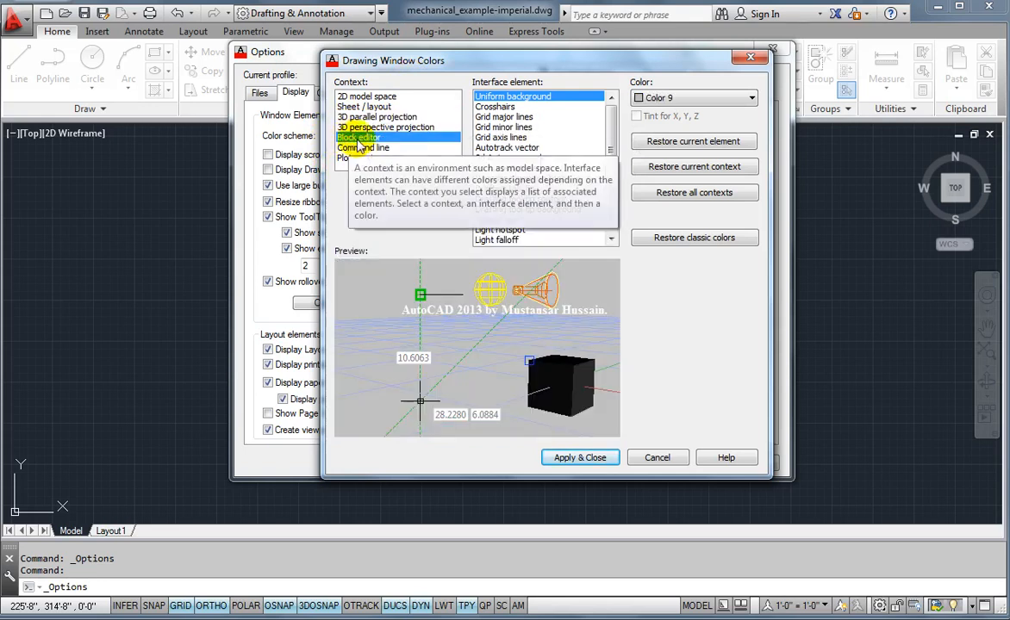
left_click(377, 149)
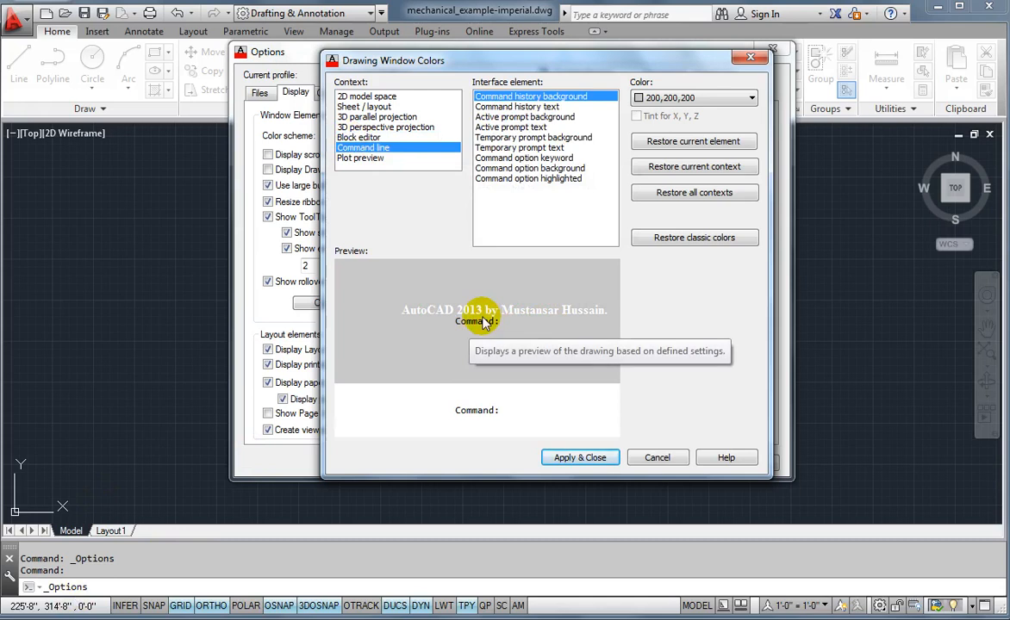
- Set the uniform background of 2D model space to color 200,200,200 and apply it to the drawing window
left_click(362, 99)
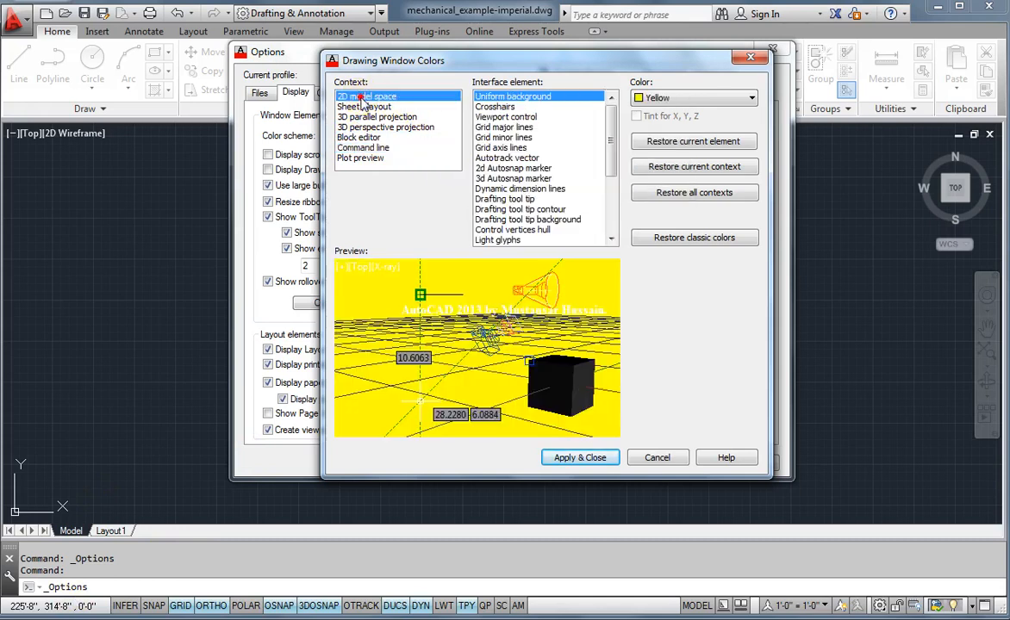
left_click(674, 100)
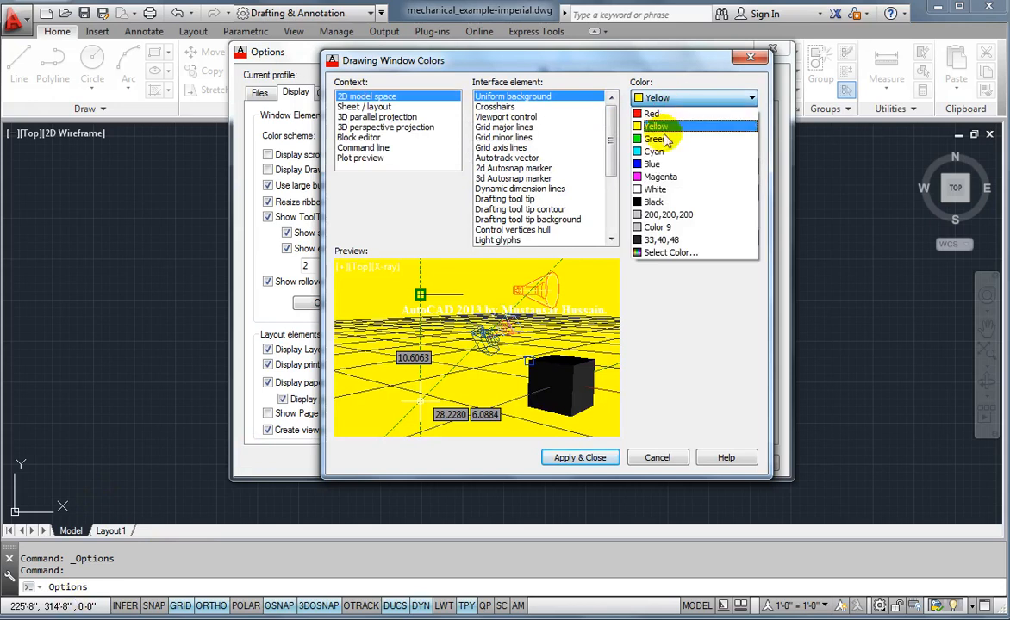
left_click(666, 216)
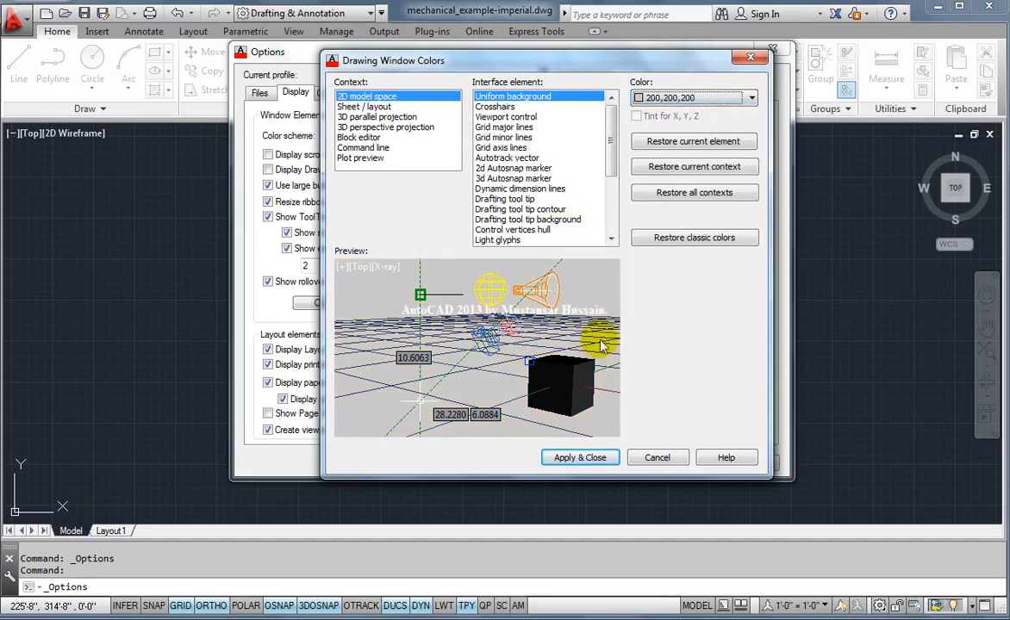
left_click(584, 459)
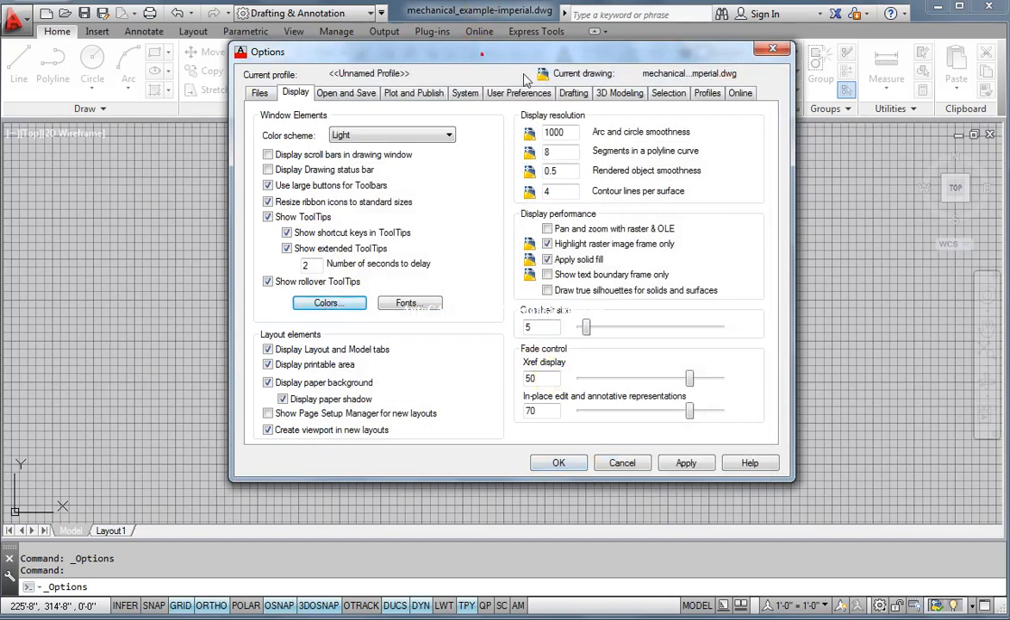
- Restore the default color of the 2D model space uniform background and apply it
mouse_move(481, 55)
left_mouse_down()
mouse_move(918, 396)
mouse_move(784, 324)
mouse_move(523, 90)
mouse_move(433, 56)
left_mouse_up()
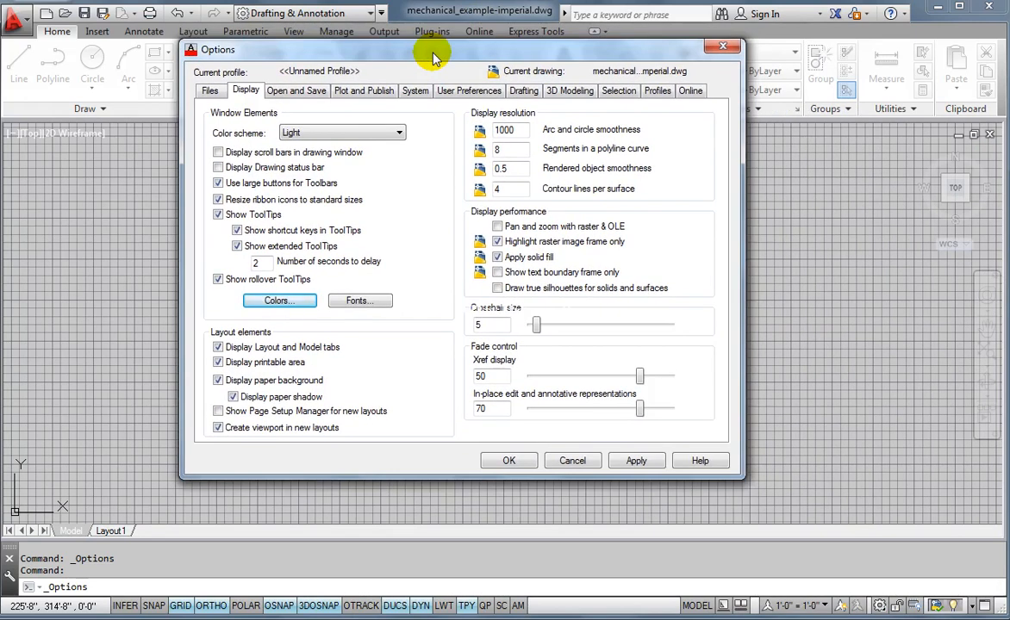
left_click(279, 300)
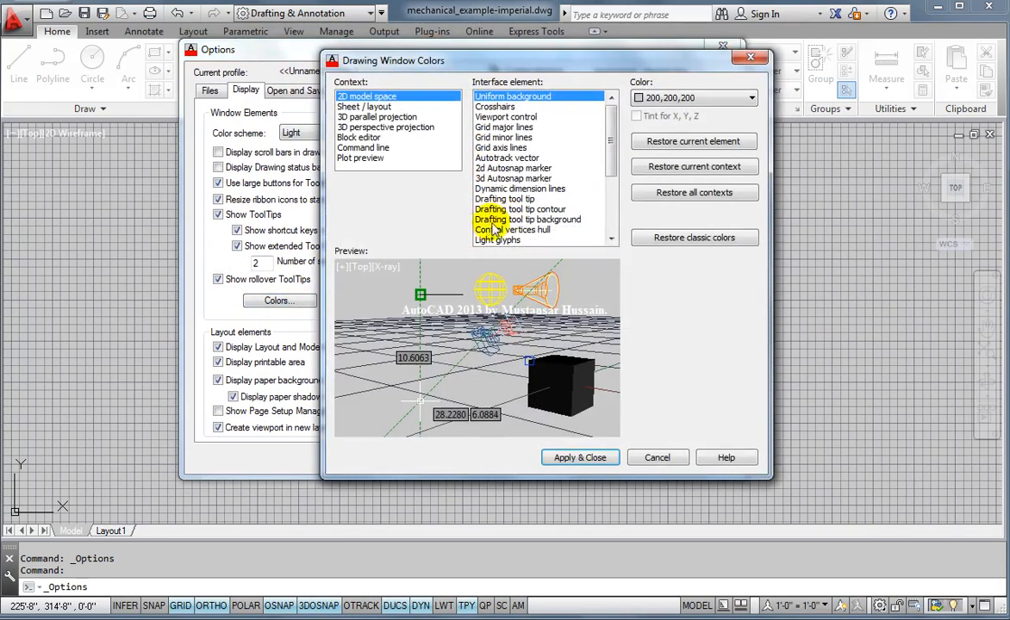
left_click(687, 146)
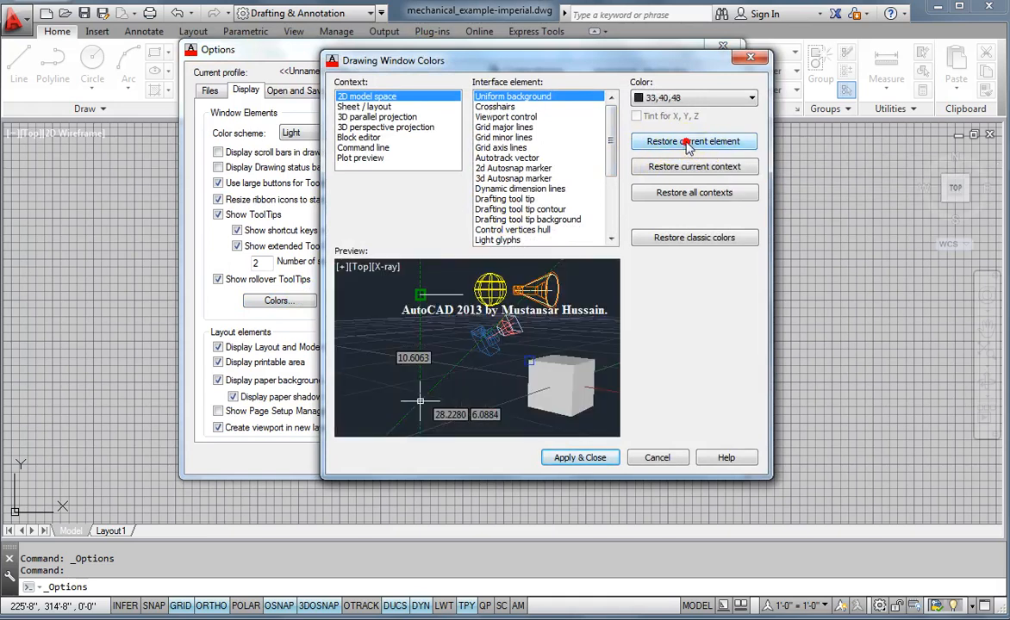
left_click(578, 458)
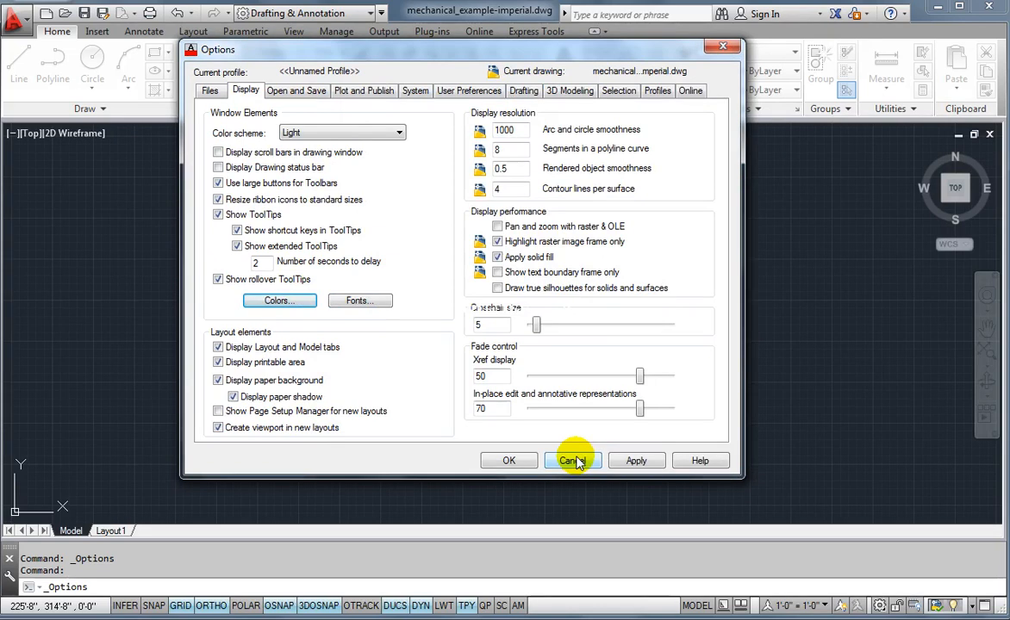
- Set the command line's command history background color to Green and apply it
left_click(308, 302)
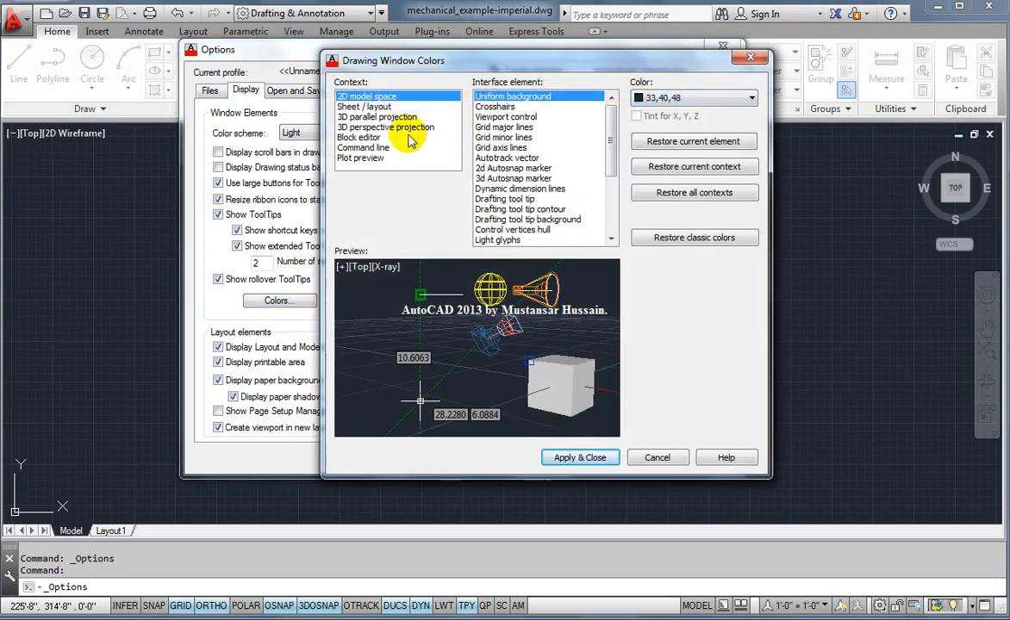
left_click(349, 148)
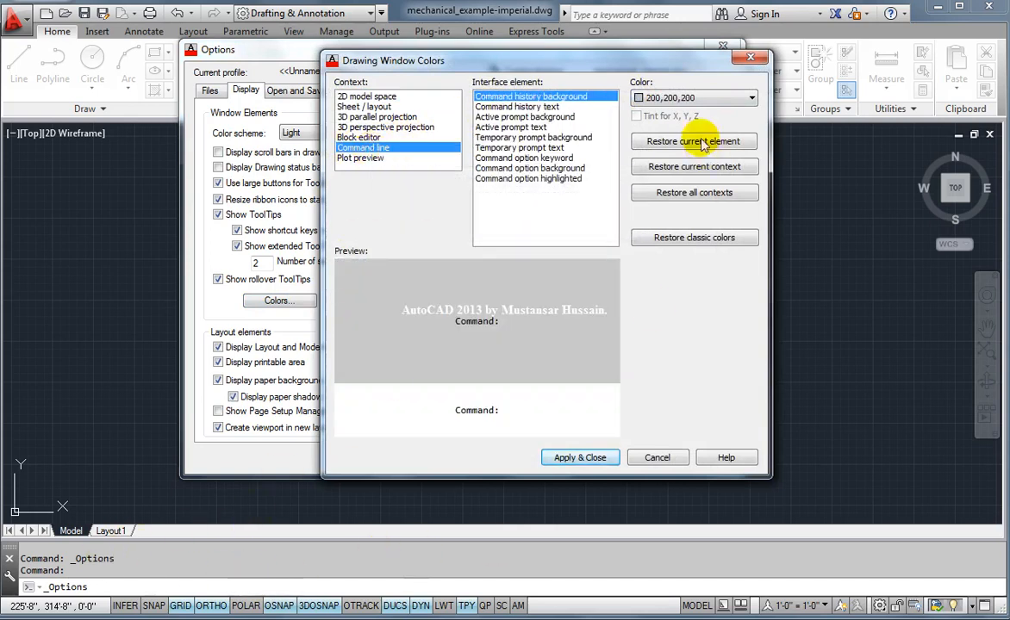
left_click(717, 98)
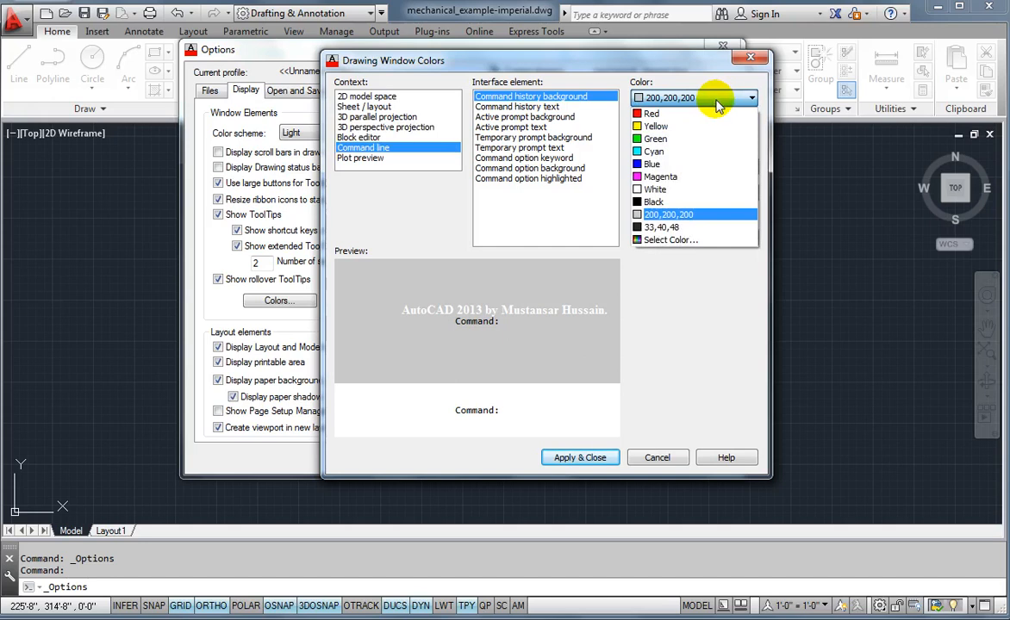
left_click(699, 138)
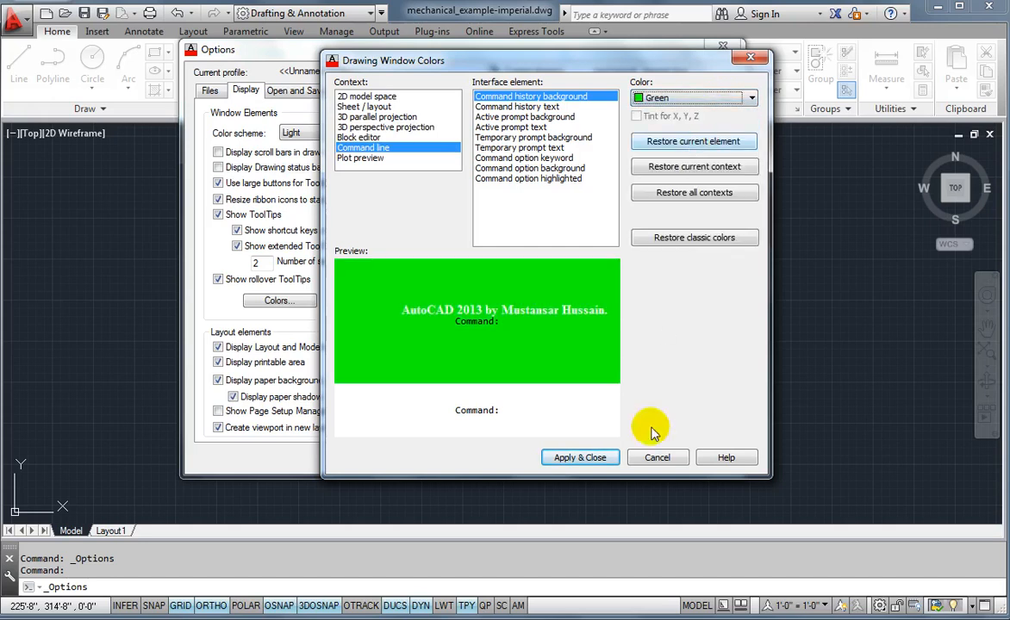
left_click(596, 458)
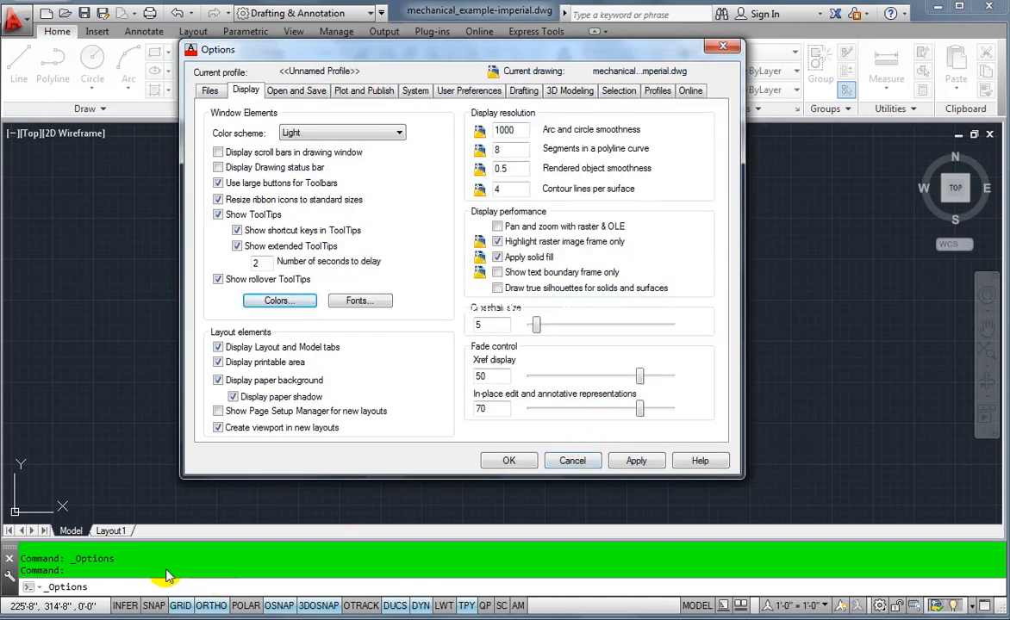
- Restore the default color of the command line's command history background and apply it
left_click(277, 301)
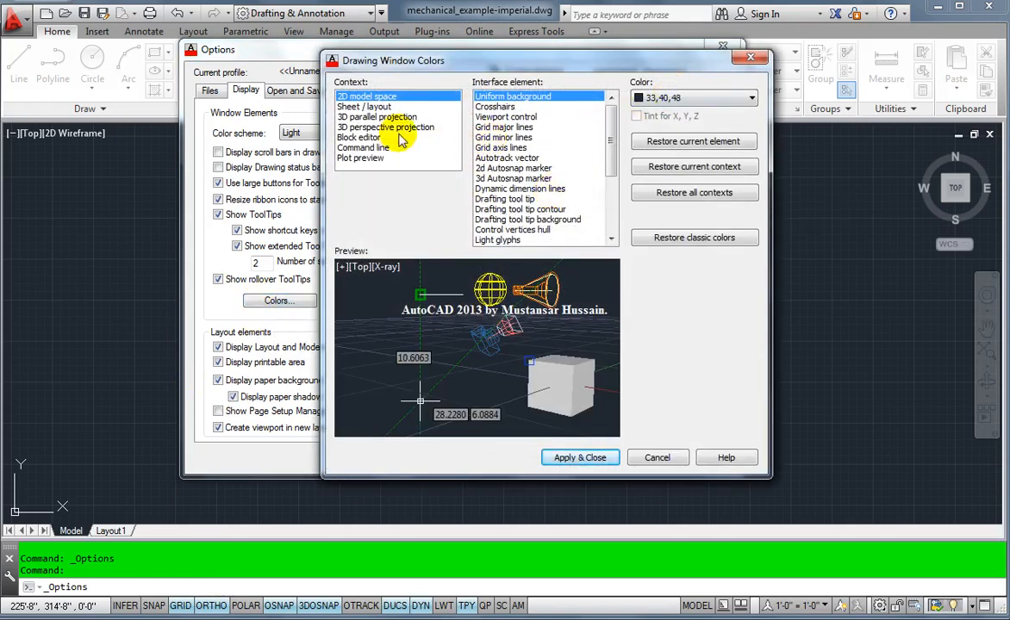
left_click(354, 148)
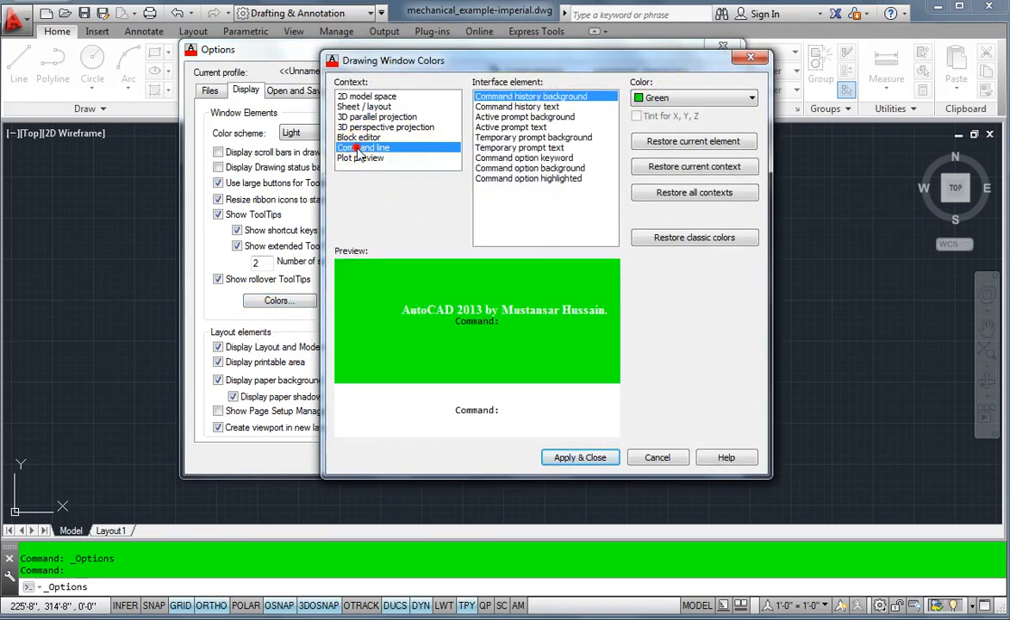
left_click(689, 143)
left_click(578, 460)
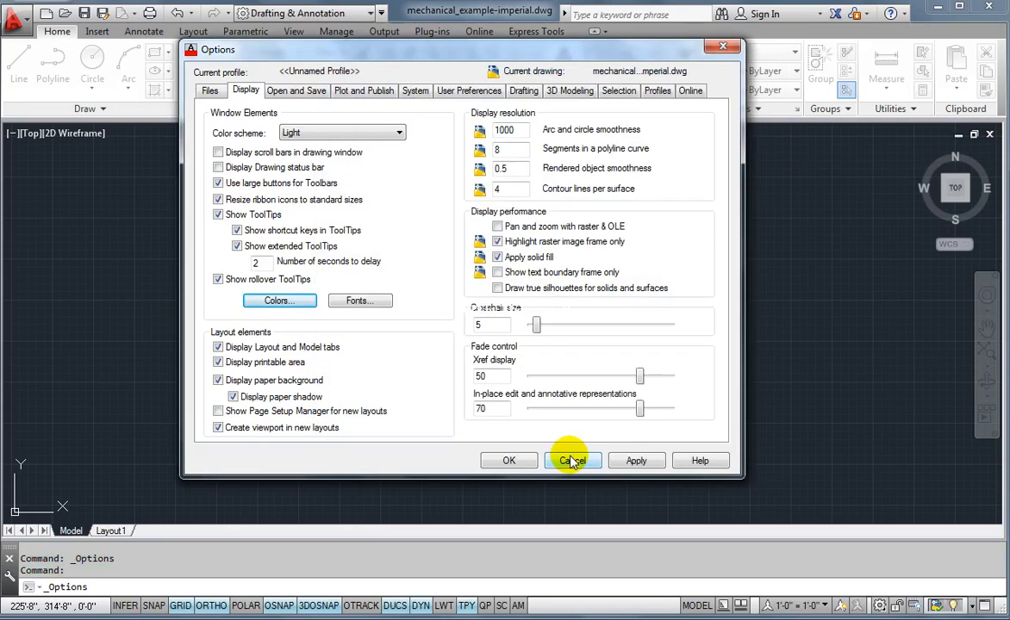
- Review the Open and Save options, including the available default save formats, and view the Plot and Publish options
left_click(308, 91)
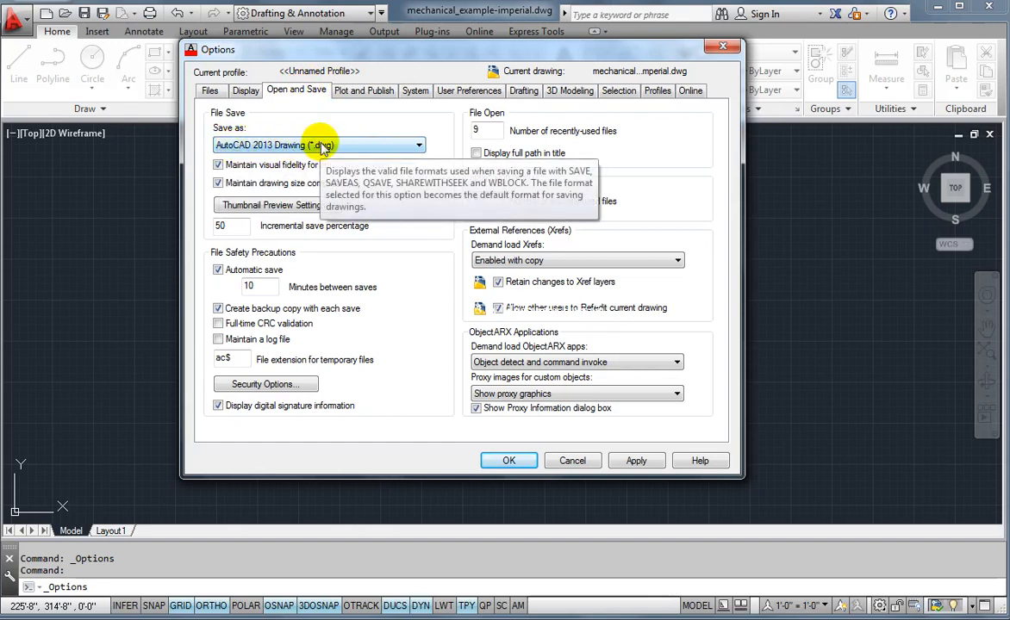
left_click(357, 146)
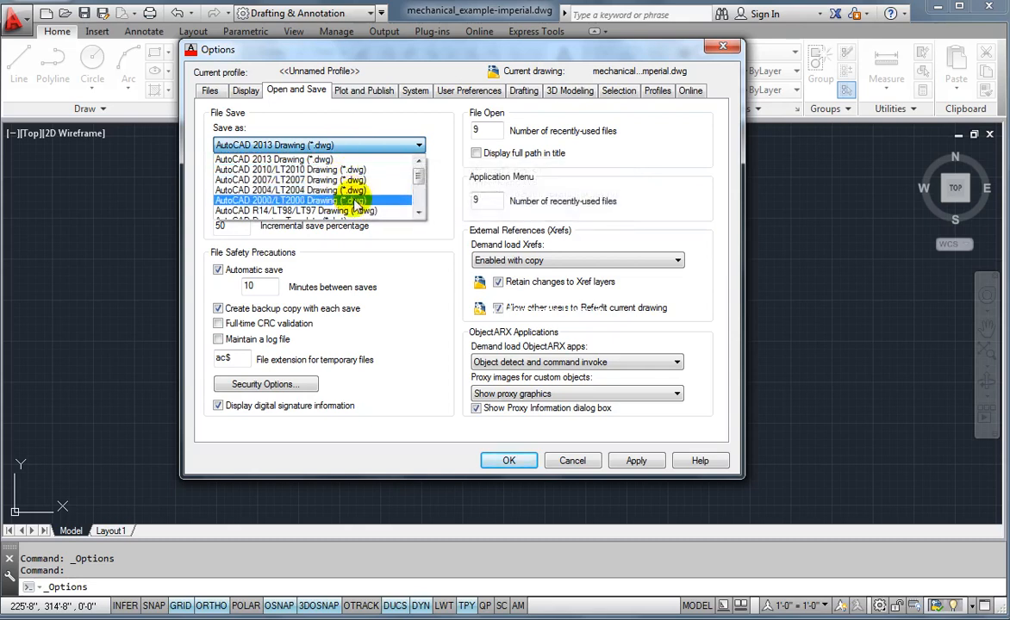
left_click(350, 132)
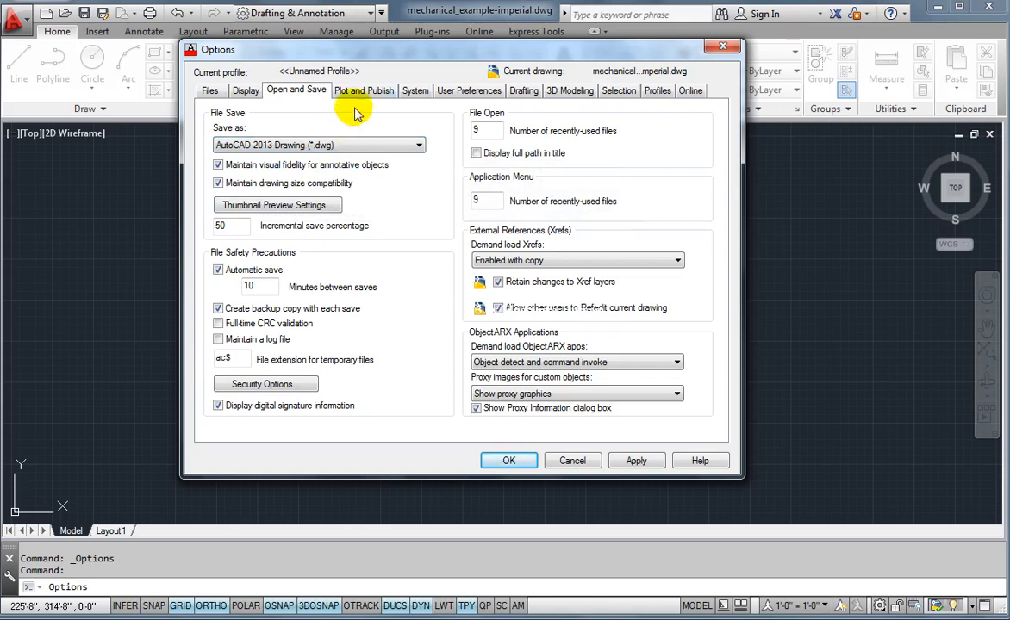
left_click(359, 90)
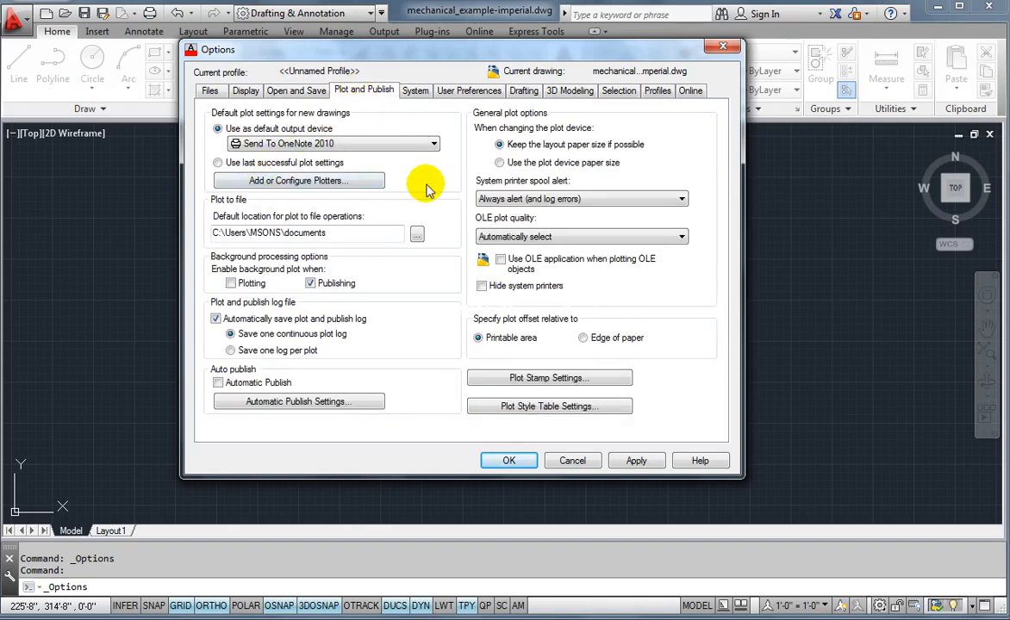
- Increase the AutoSnap marker size and slightly reduce the aperture size in the drafting options
left_click(534, 91)
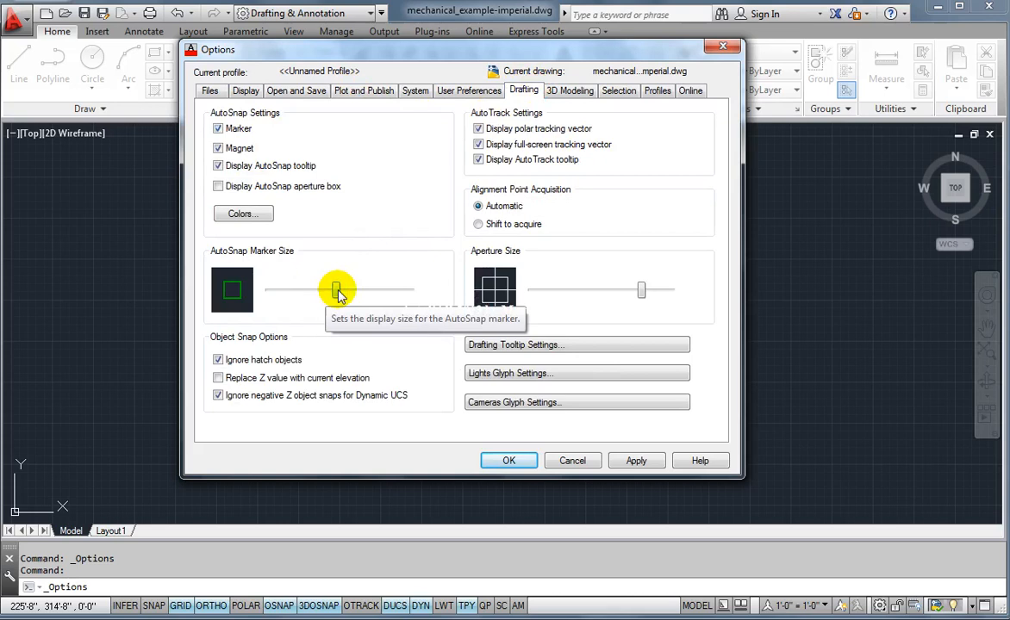
mouse_move(338, 294)
left_mouse_down()
mouse_move(310, 290)
mouse_move(373, 291)
left_mouse_up()
mouse_move(639, 290)
left_mouse_down()
mouse_move(626, 291)
mouse_move(655, 295)
mouse_move(634, 295)
left_mouse_up()
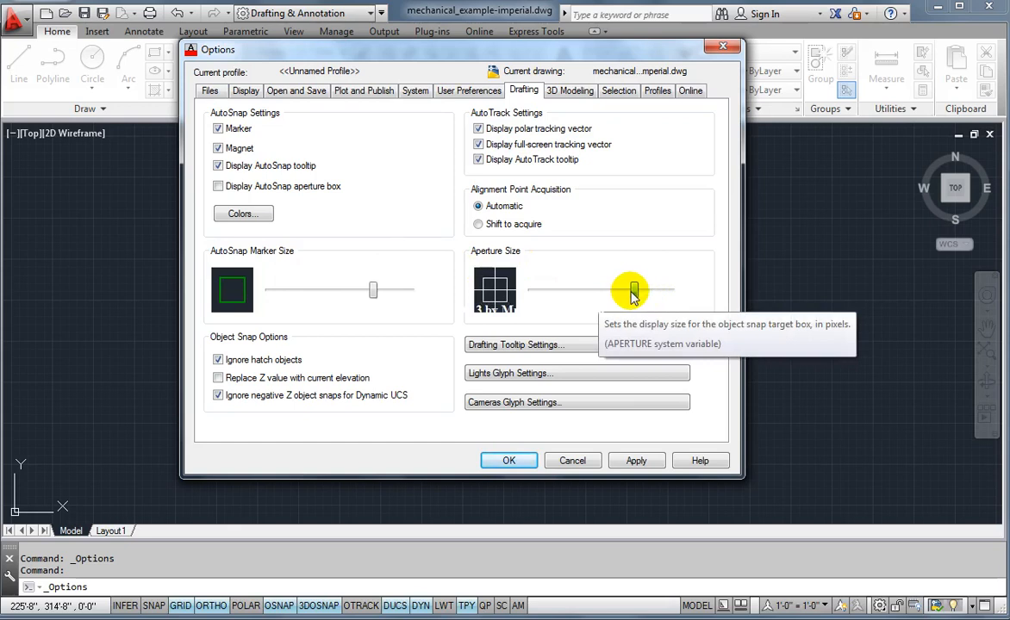
- Turn off the ViewCube display for the 2D Wireframe visual style, apply it, and turn the display back on
left_click(575, 93)
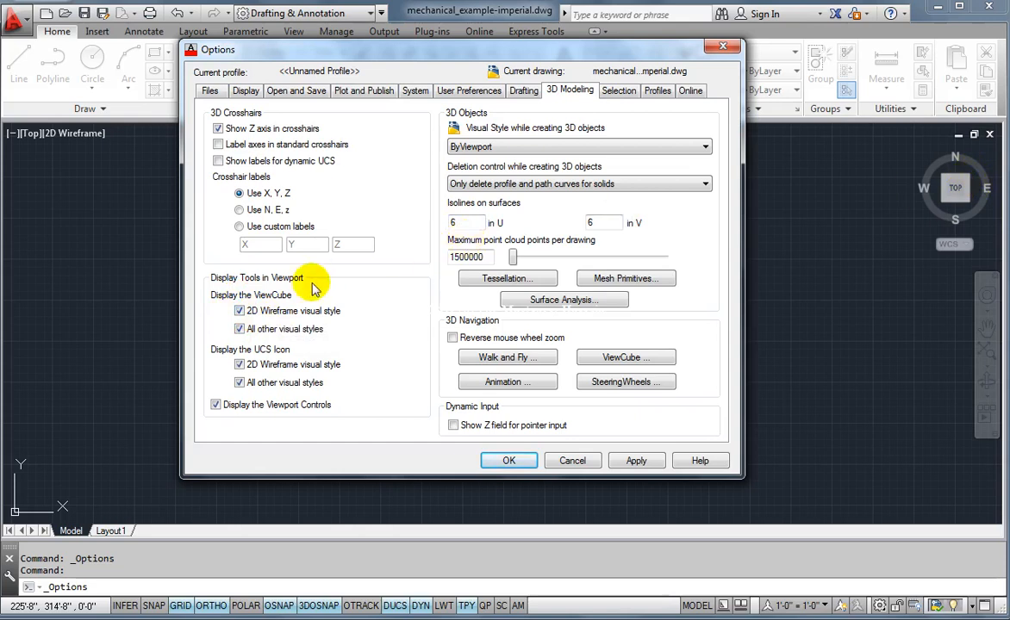
left_click(240, 311)
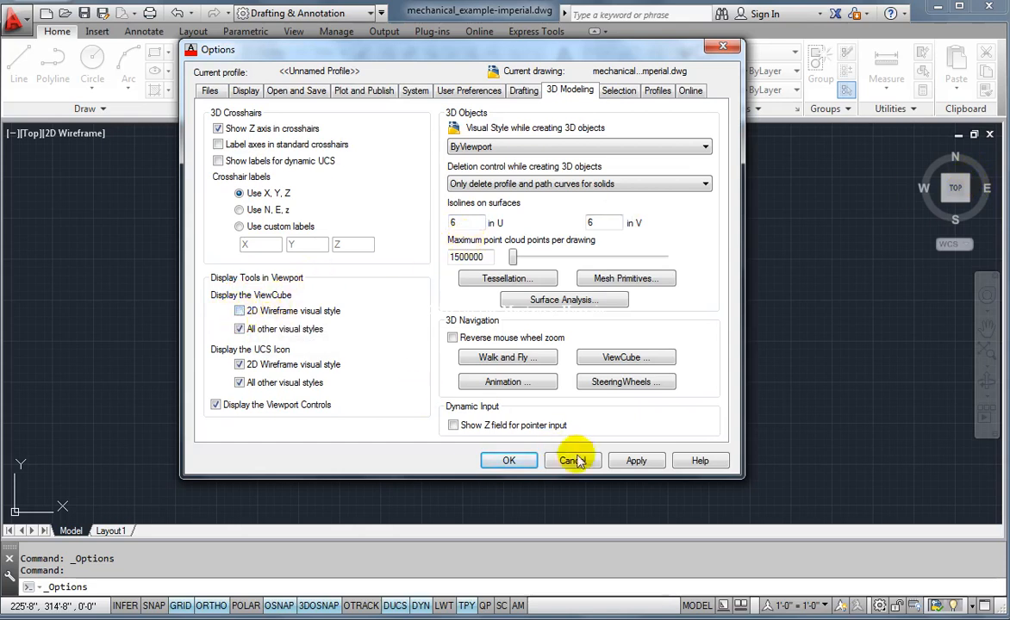
left_click(633, 460)
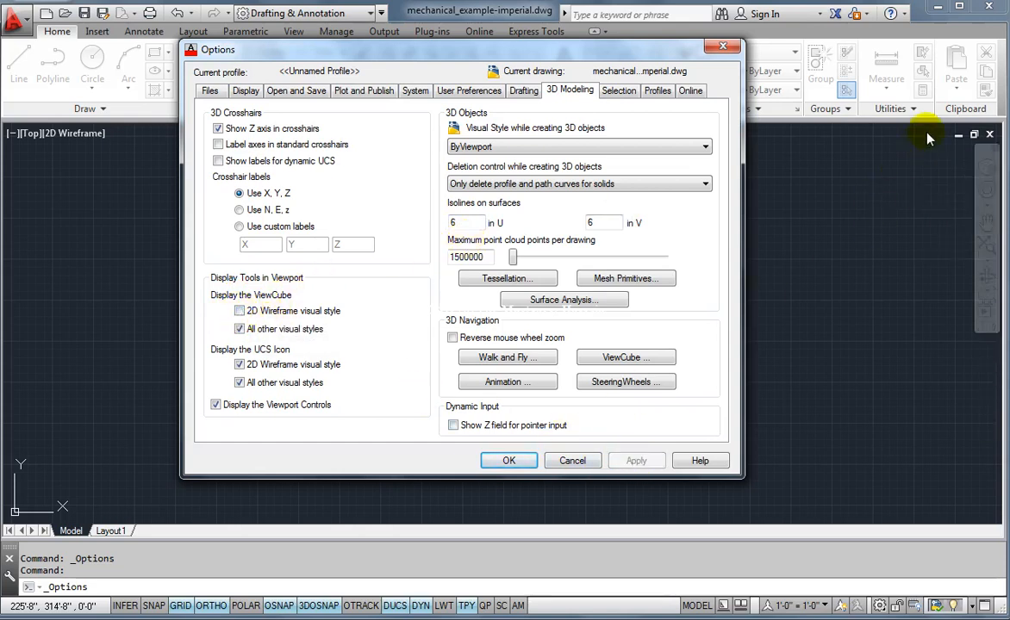
left_click(240, 311)
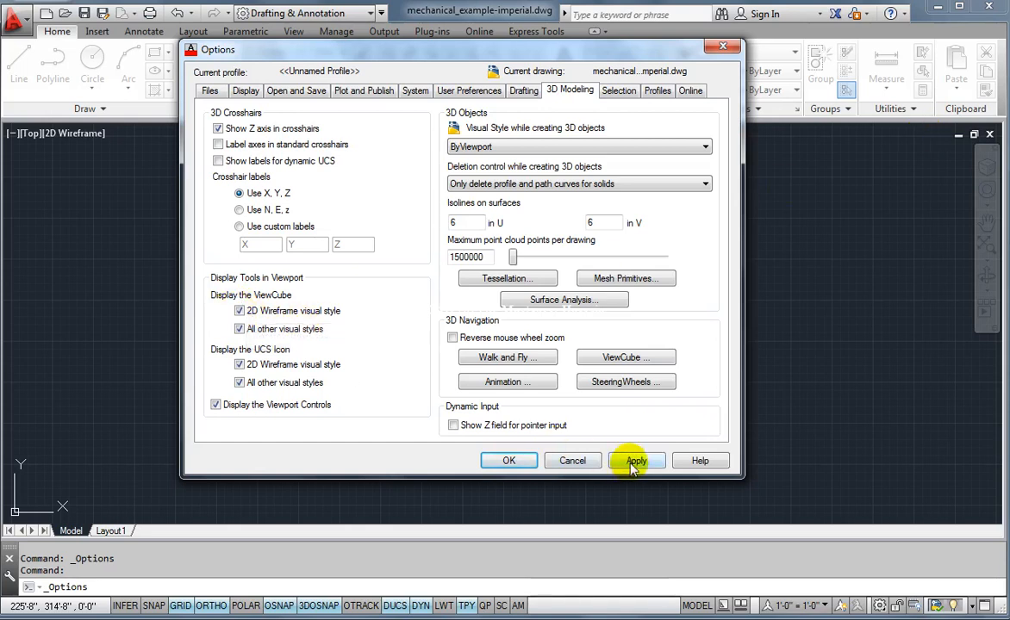
left_click(634, 460)
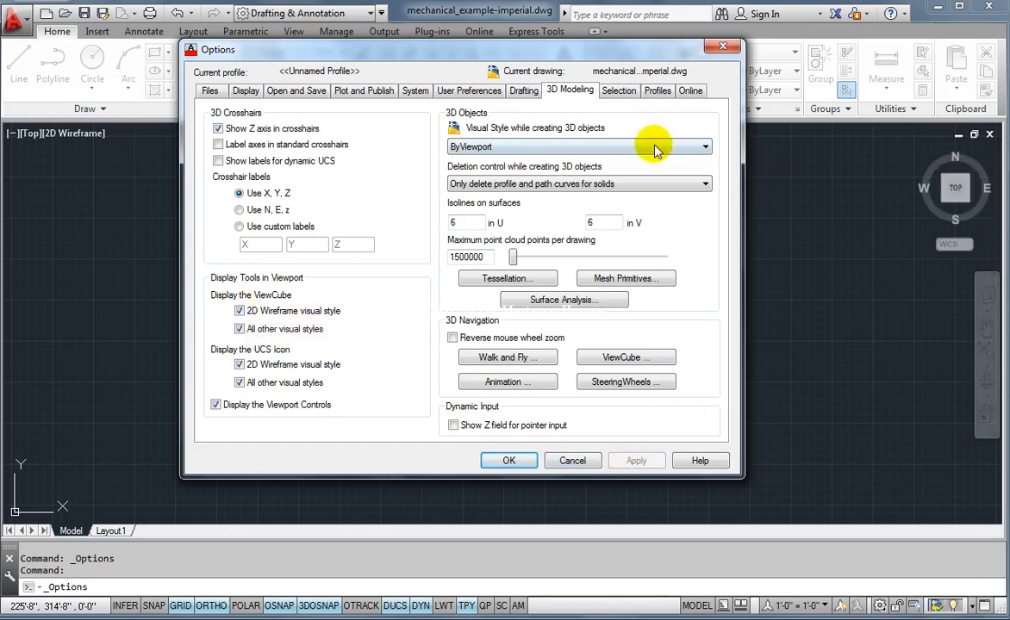
- Increase the grip size and pickbox size in the selection options, apply the changes and close the Options dialog
left_click(620, 93)
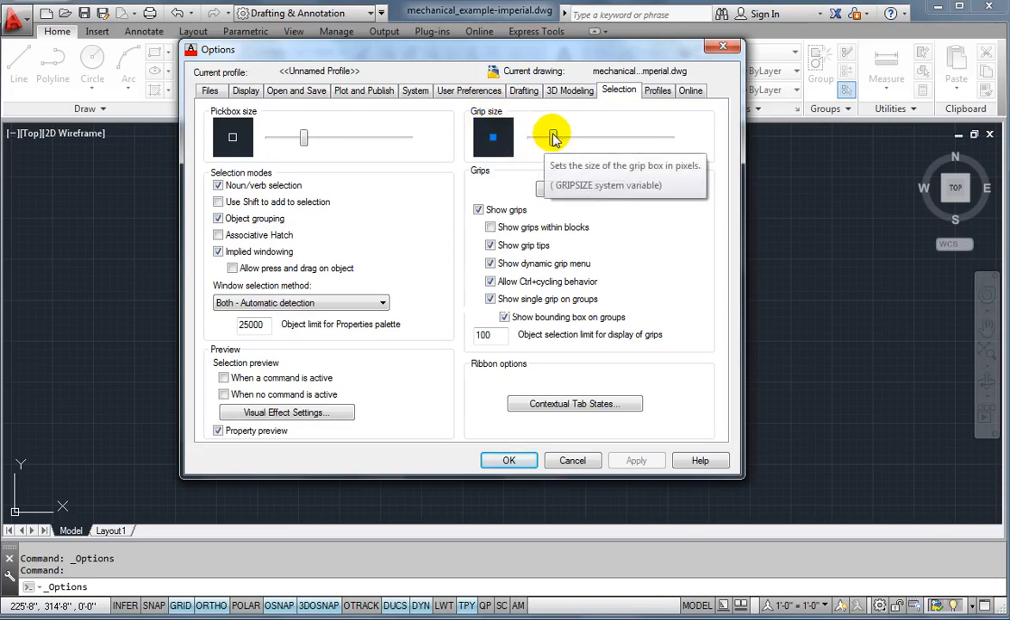
left_click_drag(553, 138, 598, 139)
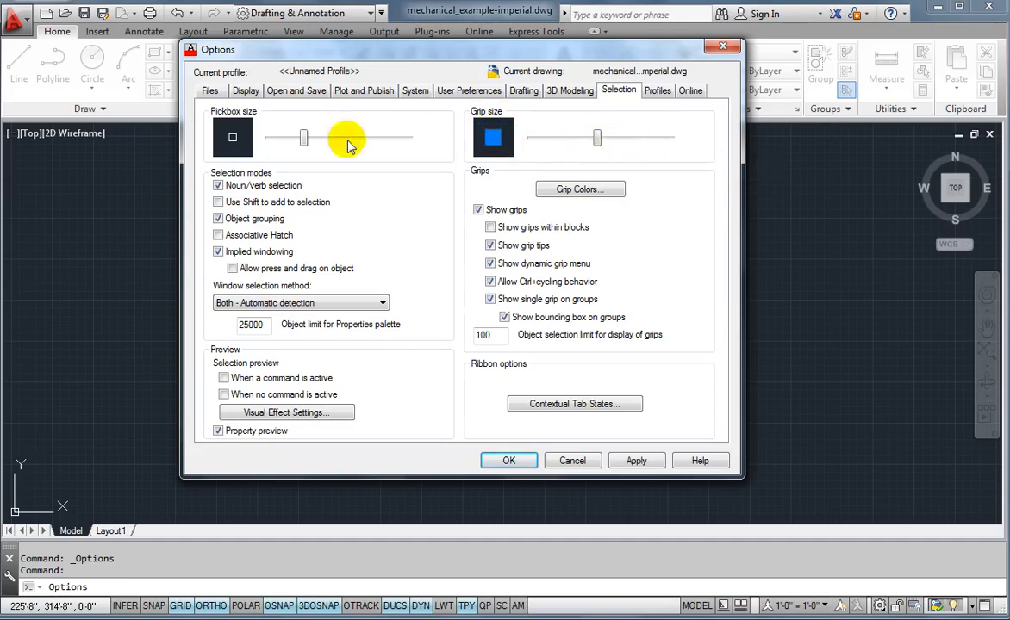
left_click_drag(301, 138, 367, 149)
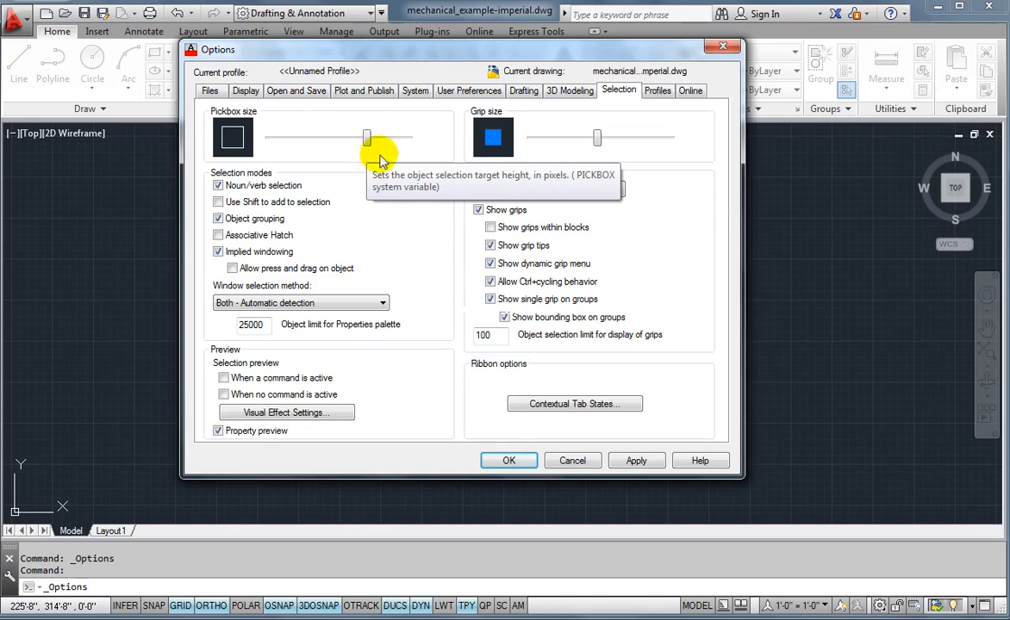
left_click(635, 461)
left_click(522, 463)
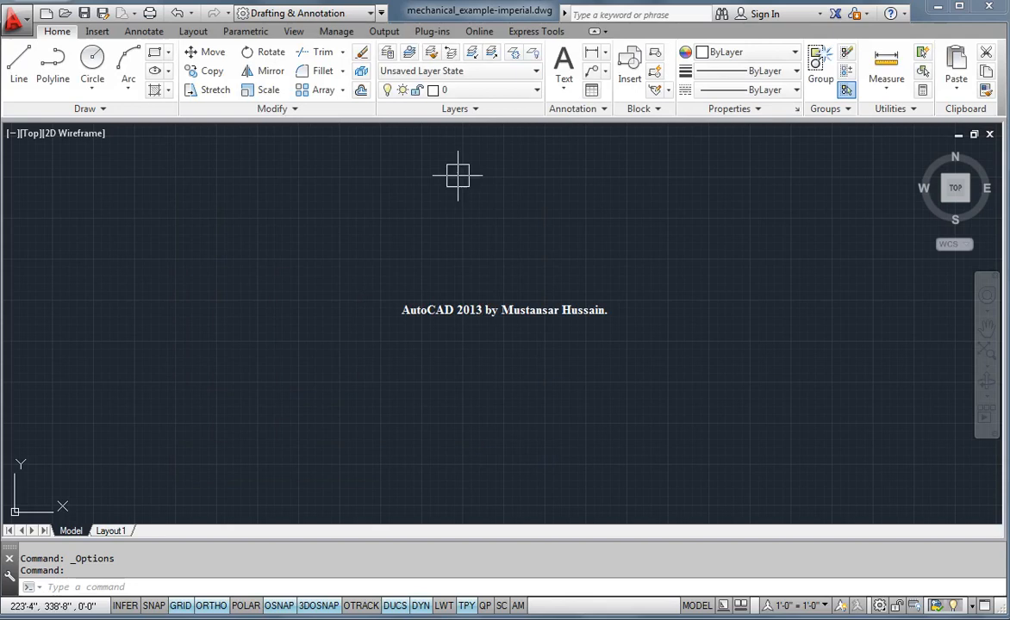
- Examine the available workspaces in both workspace switching lists, keeping Drafting & Annotation current
left_click(365, 16)
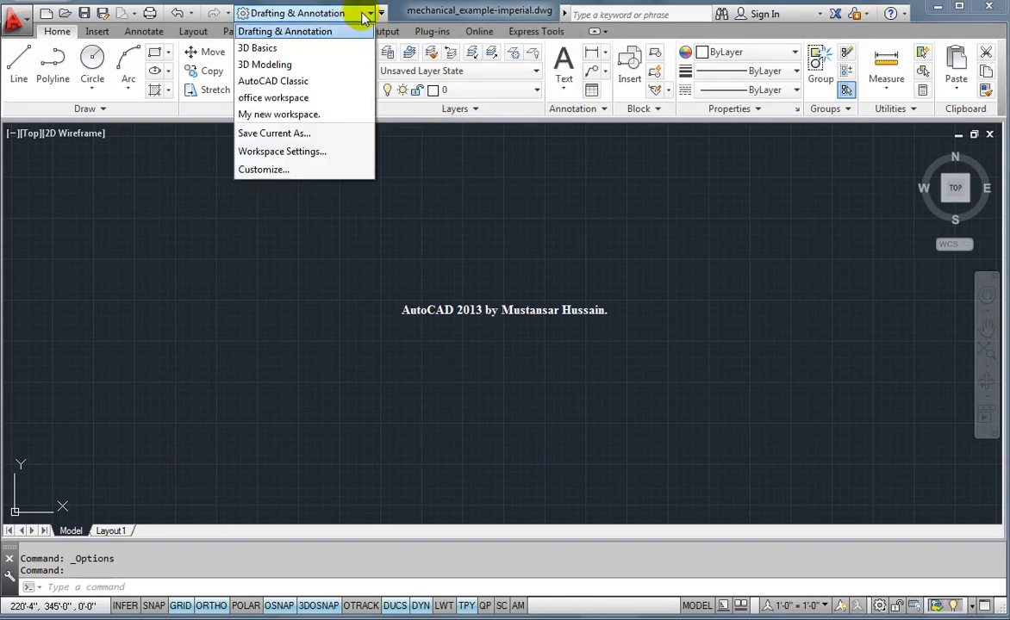
left_click(365, 13)
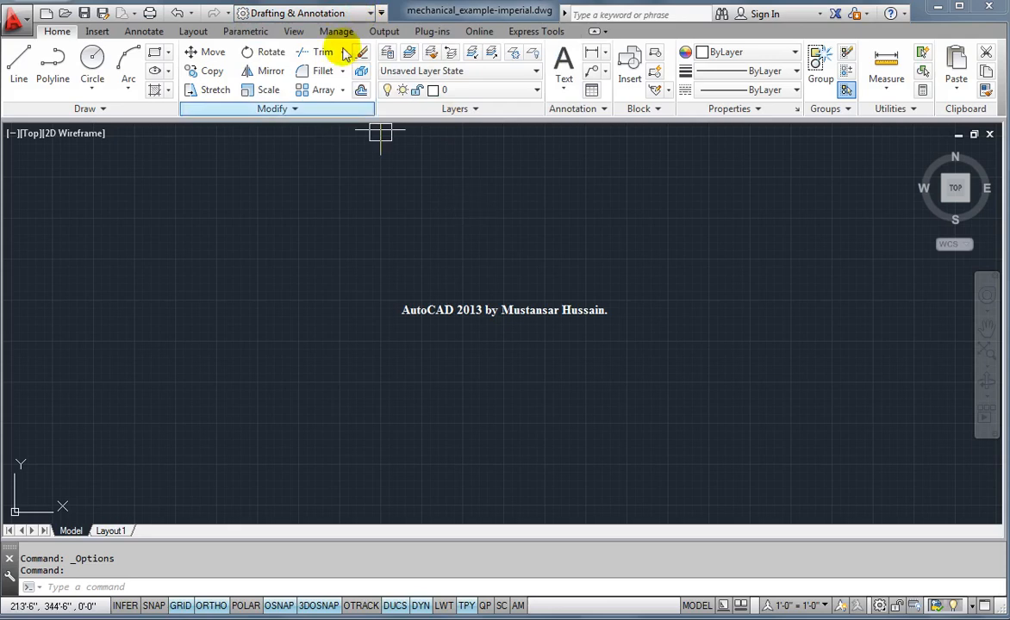
left_click(879, 606)
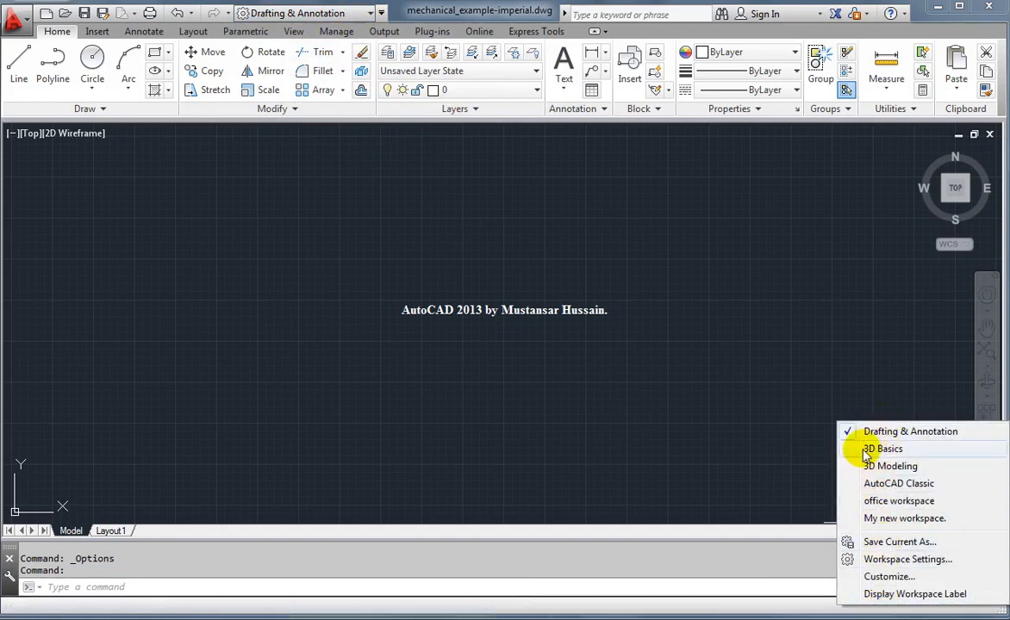
left_click(737, 553)
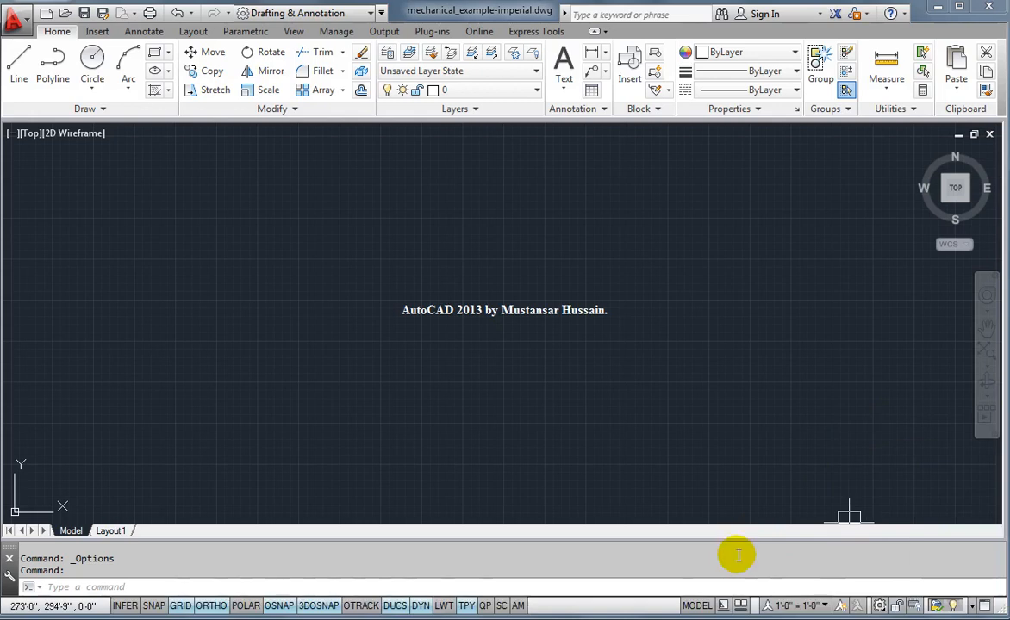